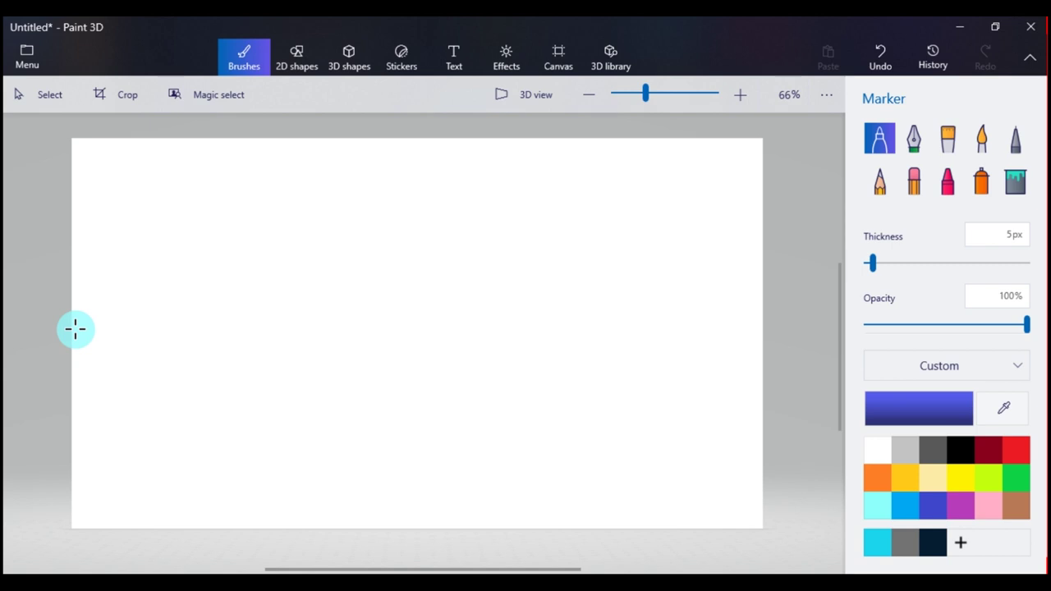
# Cover the whole canvas in dark navy with the Spray can at 296 px thickness and 85% opacity
pyautogui.click(933, 543)
pyautogui.click(981, 182)
pyautogui.moveTo(906, 325); pyautogui.dragTo(1002, 327)
pyautogui.click(918, 408)
pyautogui.click(486, 454)
pyautogui.moveTo(895, 263); pyautogui.dragTo(1024, 262)
pyautogui.moveTo(695, 170)
pyautogui.mouseDown()
pyautogui.moveTo(126, 167)
pyautogui.moveTo(418, 145)
pyautogui.moveTo(403, 169)
pyautogui.moveTo(88, 411)
pyautogui.moveTo(377, 509)
pyautogui.moveTo(750, 197)
pyautogui.moveTo(403, 172)
pyautogui.moveTo(747, 336)
pyautogui.moveTo(202, 206)
pyautogui.moveTo(564, 249)
pyautogui.moveTo(651, 448)
pyautogui.moveTo(427, 382)
pyautogui.moveTo(143, 420)
pyautogui.mouseUp()
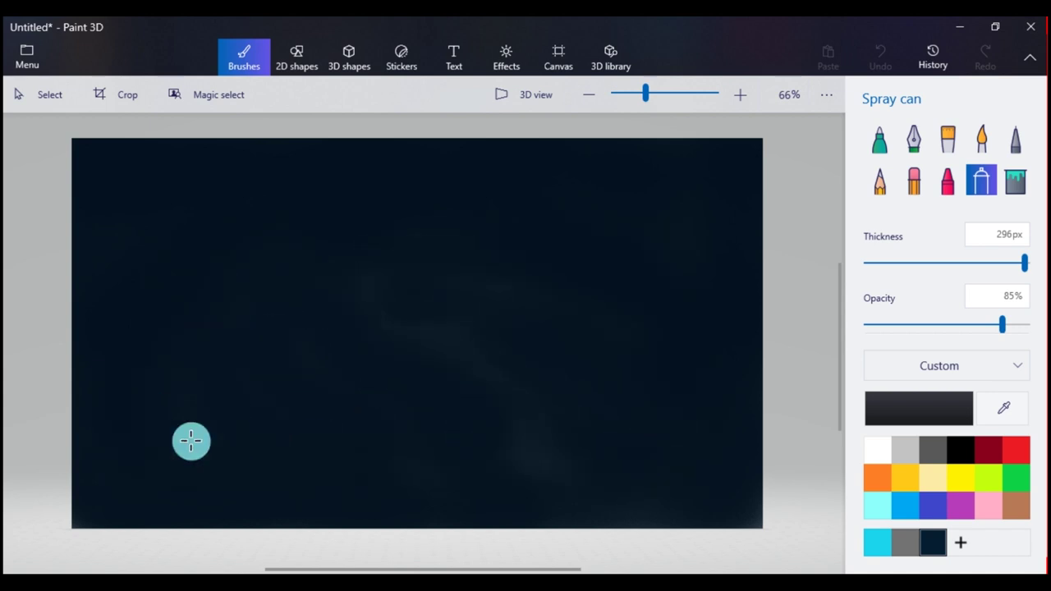
# Spray a wide, dim blue glow across the middle of the canvas at 296 px thickness, ending at 13% opacity
pyautogui.click(893, 420)
pyautogui.click(577, 288)
pyautogui.click(471, 465)
pyautogui.moveTo(447, 242)
pyautogui.mouseDown()
pyautogui.moveTo(380, 277)
pyautogui.moveTo(558, 306)
pyautogui.moveTo(460, 349)
pyautogui.moveTo(279, 291)
pyautogui.moveTo(600, 298)
pyautogui.moveTo(383, 218)
pyautogui.moveTo(582, 306)
pyautogui.mouseUp()
pyautogui.click(1001, 408)
pyautogui.click(646, 309)
pyautogui.click(1001, 408)
pyautogui.click(689, 242)
pyautogui.click(885, 325)
pyautogui.moveTo(545, 219)
pyautogui.mouseDown()
pyautogui.moveTo(627, 258)
pyautogui.moveTo(335, 168)
pyautogui.moveTo(211, 243)
pyautogui.moveTo(269, 186)
pyautogui.moveTo(232, 238)
pyautogui.moveTo(561, 191)
pyautogui.moveTo(222, 258)
pyautogui.moveTo(514, 172)
pyautogui.moveTo(330, 165)
pyautogui.moveTo(277, 144)
pyautogui.moveTo(594, 417)
pyautogui.mouseUp()
# Spray a vivid blue arc over the glow, using 200 px thickness and 91% opacity
pyautogui.click(919, 417)
pyautogui.click(498, 457)
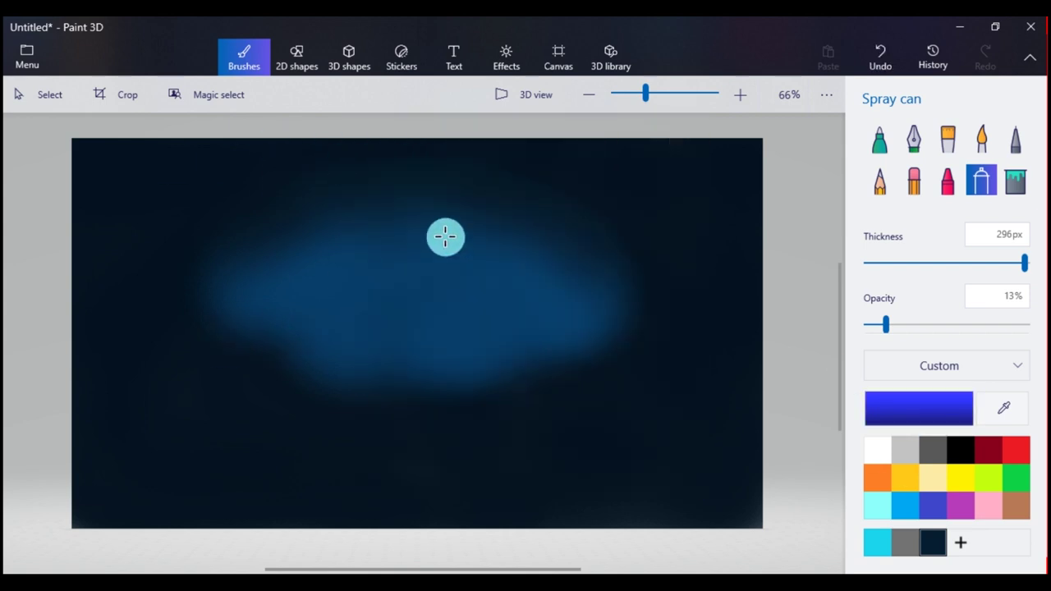
pyautogui.click(1012, 327)
pyautogui.click(403, 220)
pyautogui.hotkey('ctrl', 'z')
pyautogui.click(968, 263)
pyautogui.moveTo(428, 230); pyautogui.dragTo(370, 258)
pyautogui.hotkey('ctrl', 'z')
pyautogui.moveTo(434, 236)
pyautogui.mouseDown()
pyautogui.moveTo(335, 285)
pyautogui.moveTo(427, 249)
pyautogui.mouseUp()
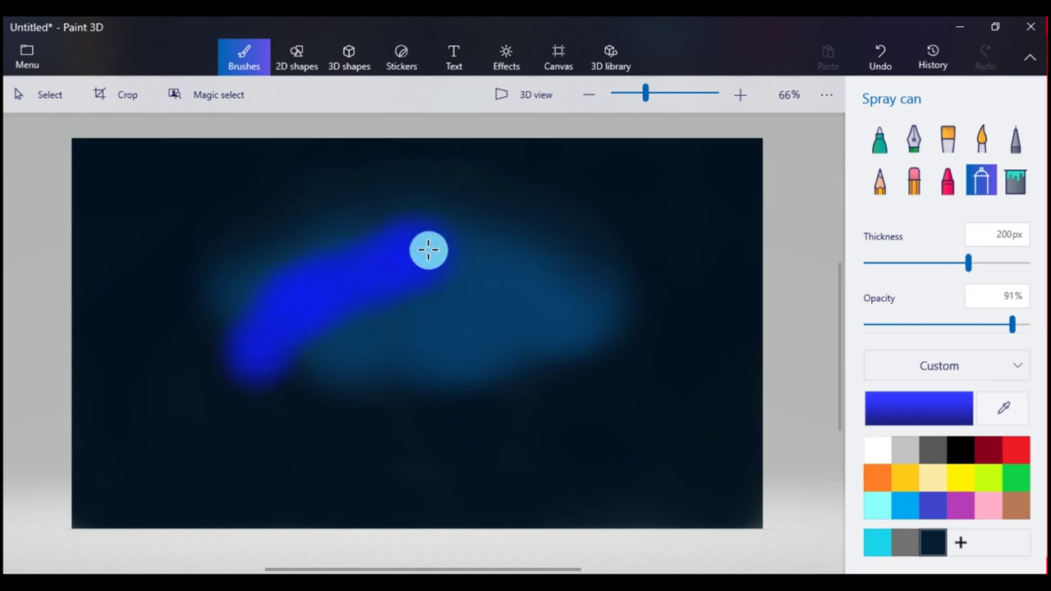
# Extend the vivid blue into a broad dome-shaped glow and soften its edges using sampled colours at 16% opacity
pyautogui.moveTo(328, 252)
pyautogui.mouseDown()
pyautogui.moveTo(433, 246)
pyautogui.moveTo(579, 328)
pyautogui.moveTo(287, 364)
pyautogui.moveTo(407, 288)
pyautogui.moveTo(347, 239)
pyautogui.moveTo(525, 251)
pyautogui.moveTo(586, 287)
pyautogui.moveTo(635, 344)
pyautogui.moveTo(190, 366)
pyautogui.moveTo(566, 378)
pyautogui.moveTo(368, 298)
pyautogui.moveTo(435, 258)
pyautogui.mouseUp()
pyautogui.click(1003, 408)
pyautogui.click(691, 274)
pyautogui.moveTo(1012, 324); pyautogui.dragTo(891, 324)
pyautogui.moveTo(560, 268)
pyautogui.mouseDown()
pyautogui.moveTo(504, 201)
pyautogui.moveTo(191, 256)
pyautogui.moveTo(534, 206)
pyautogui.moveTo(367, 199)
pyautogui.moveTo(126, 338)
pyautogui.moveTo(403, 178)
pyautogui.moveTo(719, 354)
pyautogui.mouseUp()
pyautogui.click(1003, 408)
pyautogui.click(595, 368)
pyautogui.moveTo(628, 328); pyautogui.dragTo(666, 379)
pyautogui.moveTo(185, 368)
pyautogui.mouseDown()
pyautogui.moveTo(218, 294)
pyautogui.moveTo(187, 348)
pyautogui.moveTo(274, 273)
pyautogui.moveTo(384, 217)
pyautogui.moveTo(469, 222)
pyautogui.moveTo(679, 363)
pyautogui.mouseUp()
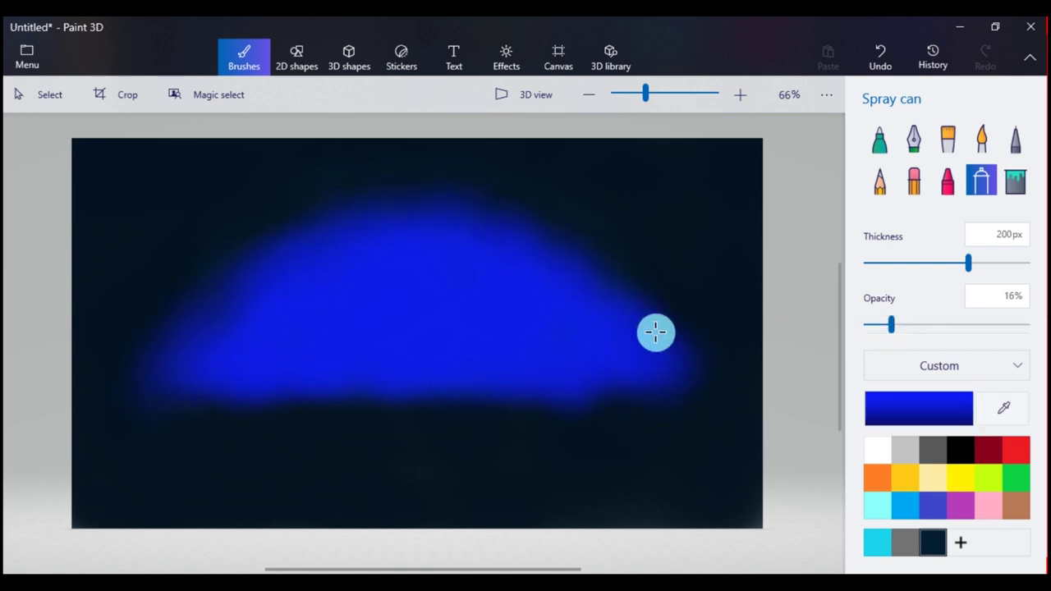
pyautogui.click(933, 542)
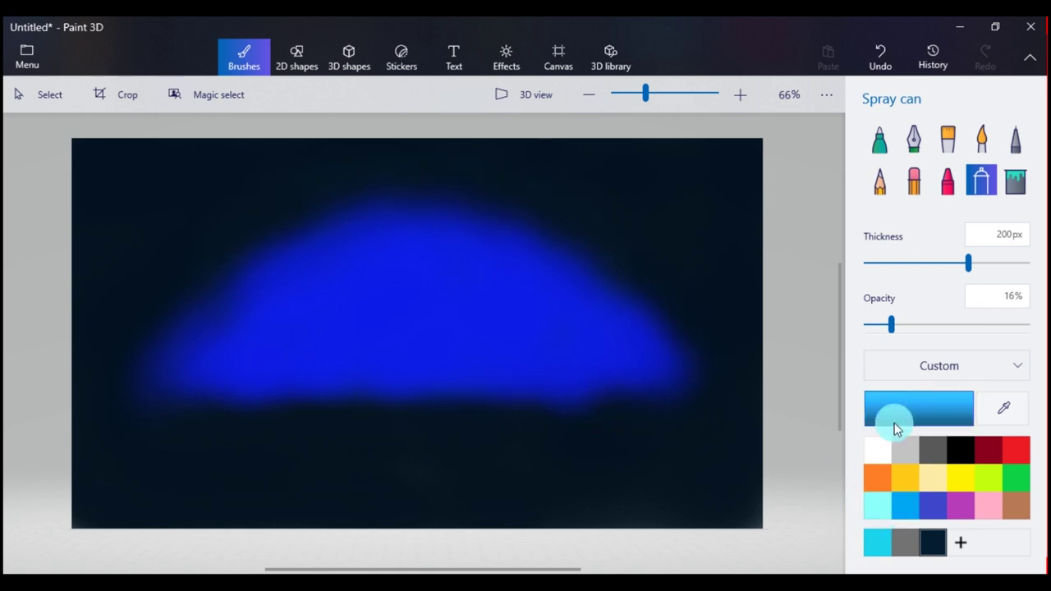
# Add a circle with solid white fill and outline as a moon in the right half of the blue glow
pyautogui.click(352, 59)
pyautogui.click(302, 61)
pyautogui.click(883, 224)
pyautogui.moveTo(487, 282); pyautogui.dragTo(586, 379)
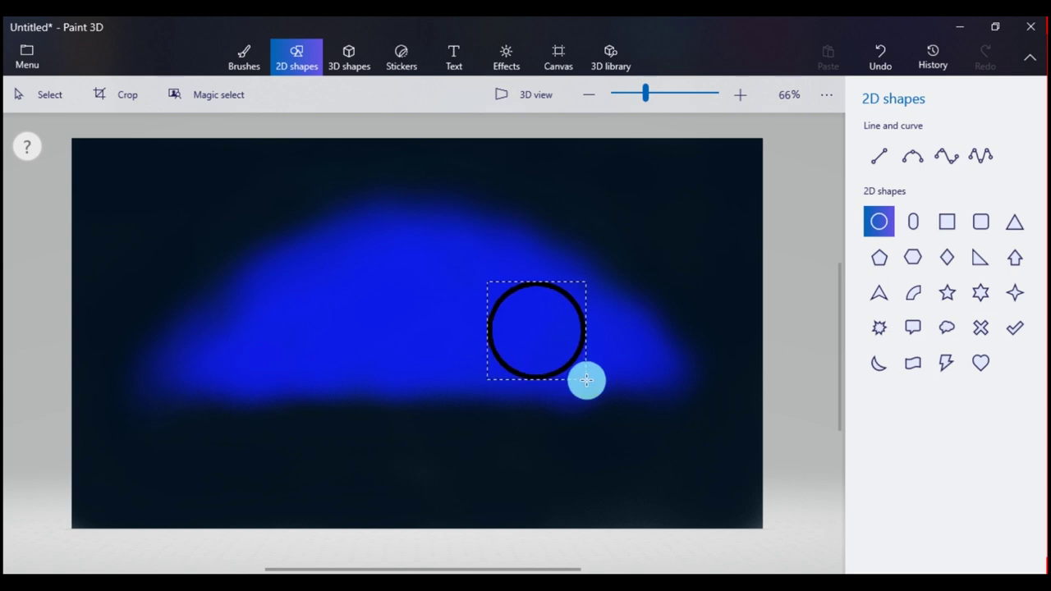
pyautogui.click(879, 240)
pyautogui.click(809, 302)
pyautogui.click(879, 170)
pyautogui.click(809, 232)
pyautogui.moveTo(531, 352); pyautogui.dragTo(505, 342)
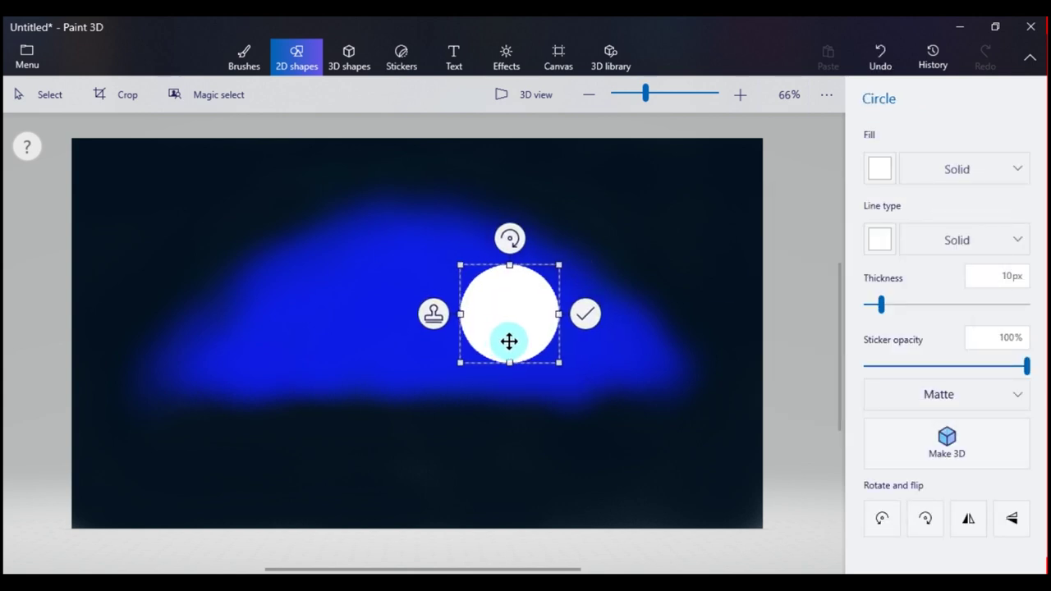
pyautogui.click(767, 339)
# Spray the sampled sky blue over the moon's lower part and undo the last strokes
pyautogui.click(243, 58)
pyautogui.click(1001, 410)
pyautogui.click(620, 351)
pyautogui.moveTo(550, 369)
pyautogui.mouseDown()
pyautogui.moveTo(429, 370)
pyautogui.moveTo(571, 370)
pyautogui.moveTo(440, 362)
pyautogui.moveTo(569, 365)
pyautogui.moveTo(428, 375)
pyautogui.mouseUp()
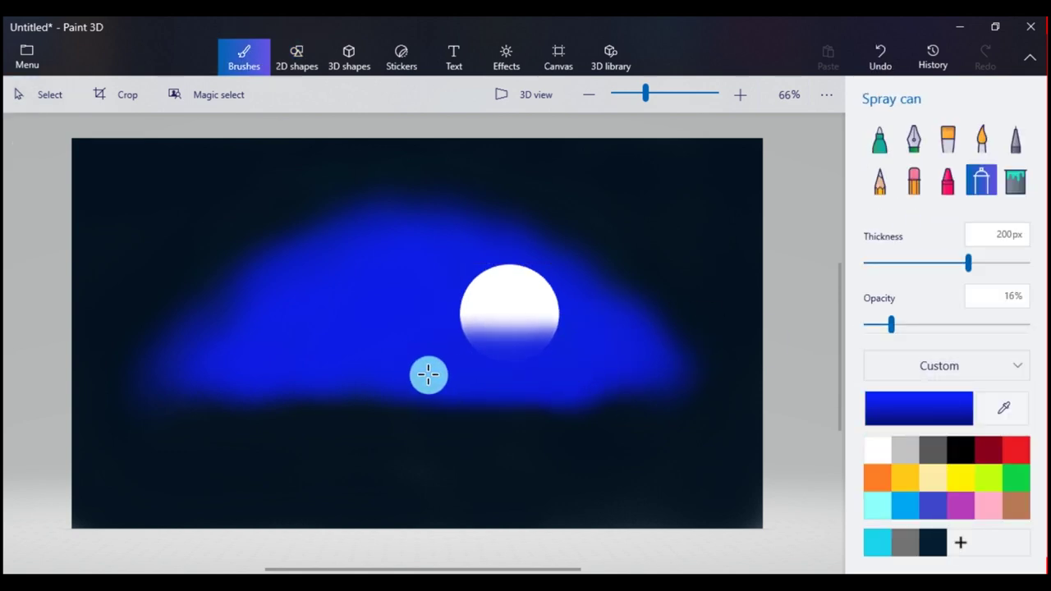
pyautogui.hotkey('ctrl', 'z')
pyautogui.hotkey('ctrl', 'z')
pyautogui.hotkey('ctrl', 'z')
pyautogui.hotkey('ctrl', 'z')
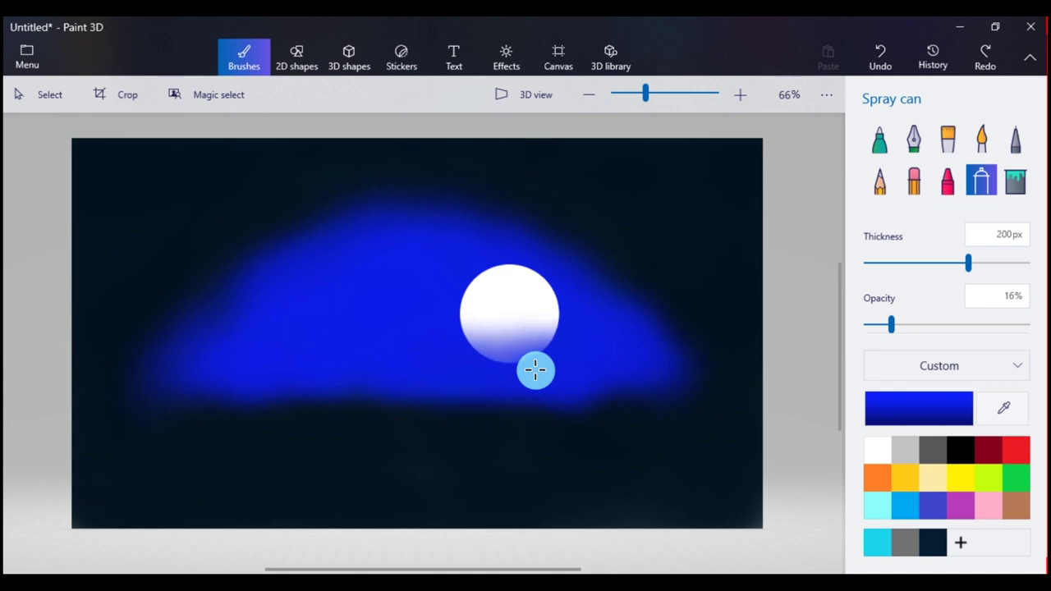
# Hide the moon's lower edge under sky-blue spray at 118 px thickness and increased opacity
pyautogui.moveTo(967, 262); pyautogui.dragTo(920, 262)
pyautogui.moveTo(891, 325); pyautogui.dragTo(982, 325)
pyautogui.moveTo(460, 364)
pyautogui.mouseDown()
pyautogui.moveTo(483, 364)
pyautogui.moveTo(445, 359)
pyautogui.moveTo(566, 357)
pyautogui.moveTo(431, 358)
pyautogui.mouseUp()
# Dab blue crater texture onto the moon with the Crayon at 44 px thickness and 100% opacity
pyautogui.click(904, 506)
pyautogui.click(879, 140)
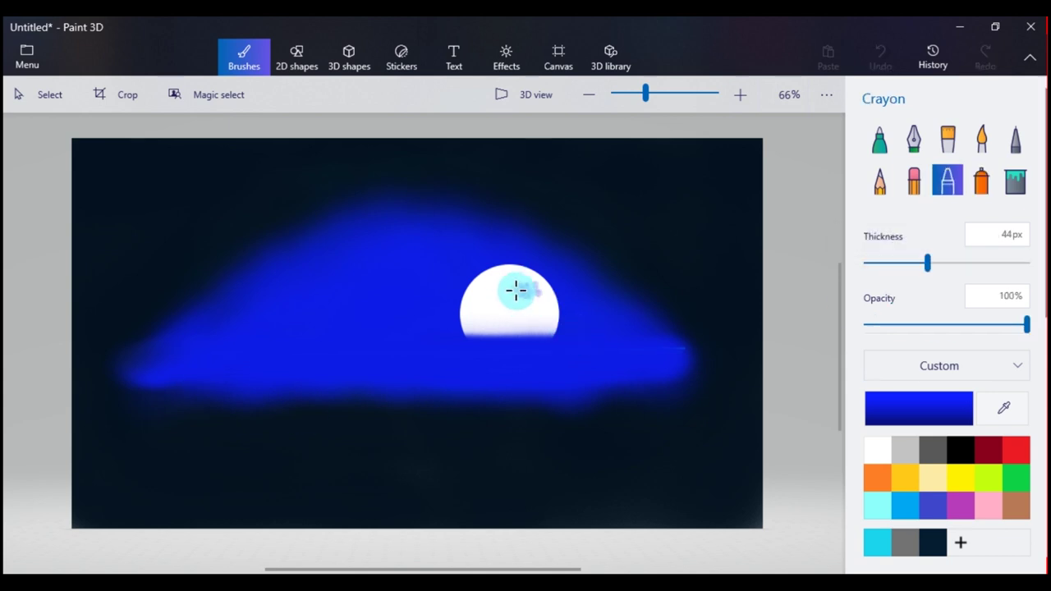
pyautogui.moveTo(514, 290)
pyautogui.mouseDown()
pyautogui.moveTo(479, 311)
pyautogui.moveTo(531, 323)
pyautogui.moveTo(510, 286)
pyautogui.moveTo(477, 297)
pyautogui.moveTo(483, 326)
pyautogui.moveTo(524, 319)
pyautogui.moveTo(510, 282)
pyautogui.moveTo(474, 314)
pyautogui.moveTo(481, 326)
pyautogui.moveTo(530, 332)
pyautogui.moveTo(486, 308)
pyautogui.mouseUp()
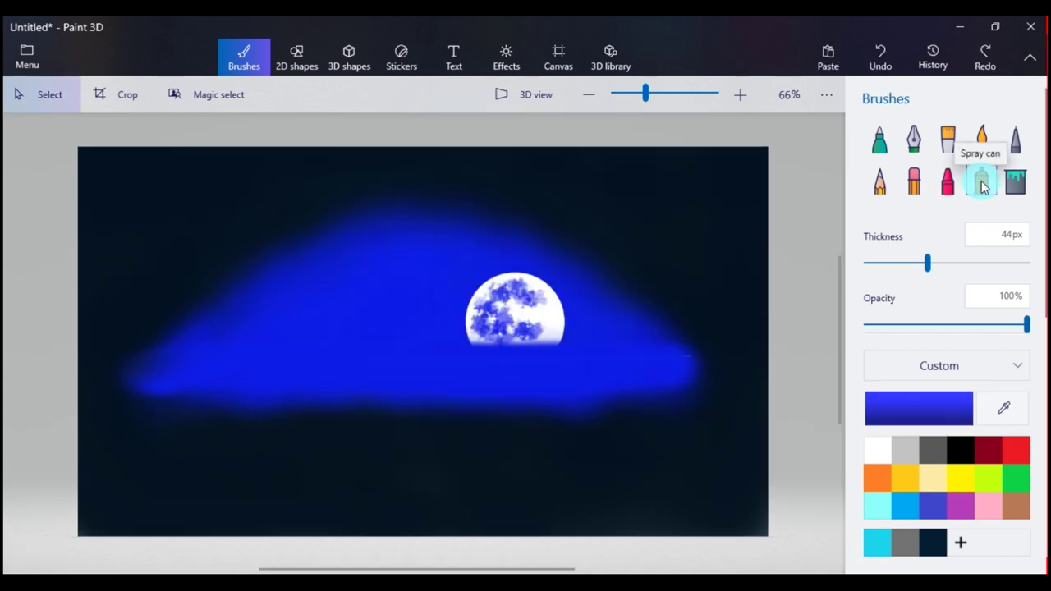
# Extend the blue glow further below the moon with the Spray can at 118 px thickness and 56% opacity
pyautogui.click(980, 180)
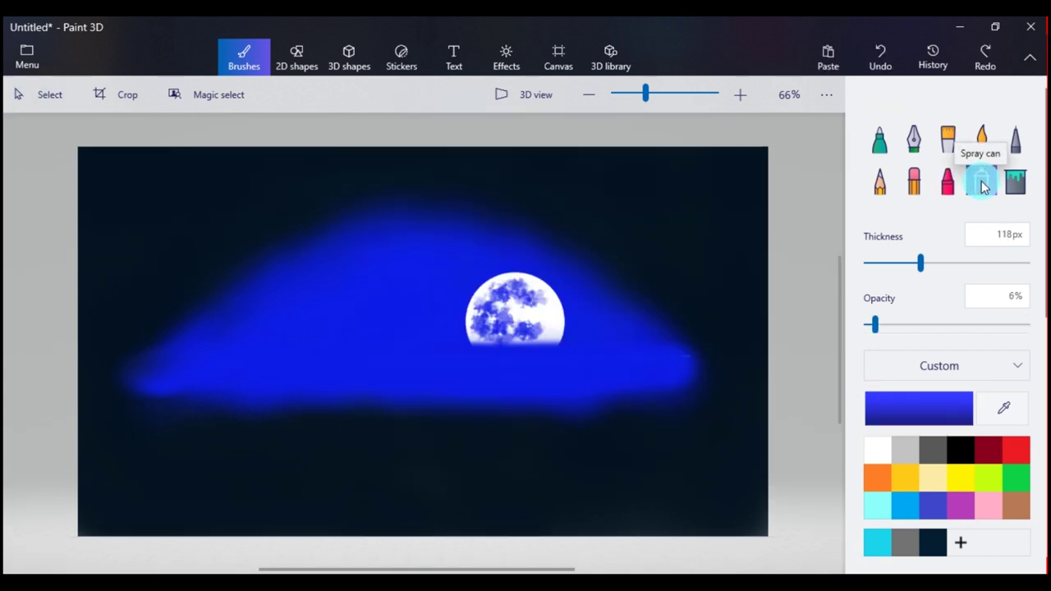
pyautogui.moveTo(907, 332); pyautogui.dragTo(956, 325)
pyautogui.moveTo(283, 425)
pyautogui.mouseDown()
pyautogui.moveTo(597, 412)
pyautogui.moveTo(198, 411)
pyautogui.moveTo(373, 410)
pyautogui.moveTo(344, 433)
pyautogui.moveTo(510, 413)
pyautogui.moveTo(635, 416)
pyautogui.moveTo(132, 403)
pyautogui.moveTo(556, 398)
pyautogui.moveTo(685, 373)
pyautogui.moveTo(378, 431)
pyautogui.moveTo(490, 445)
pyautogui.mouseUp()
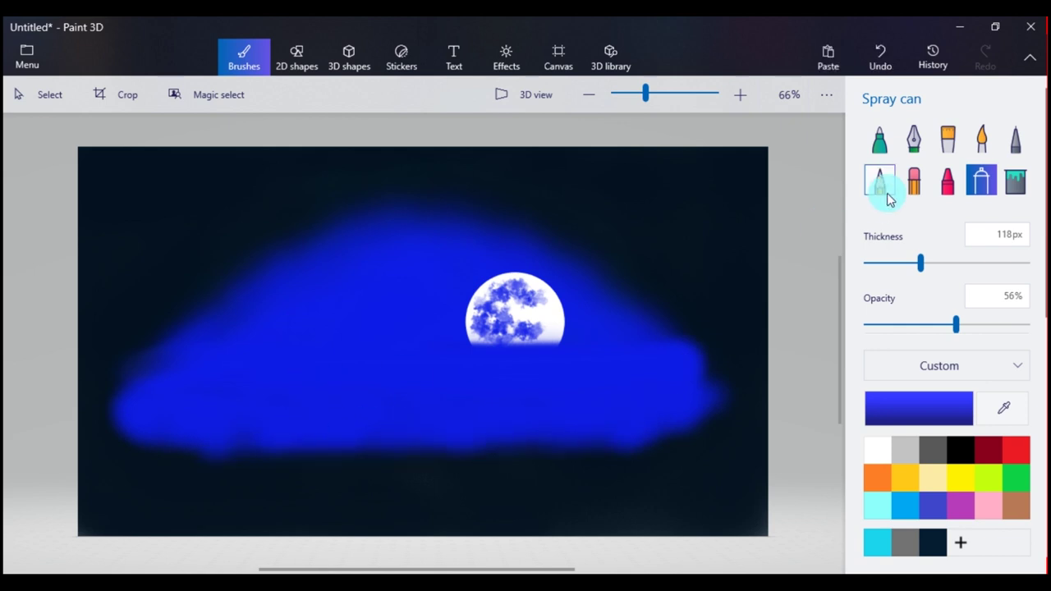
# Try to outline a low hill beneath the moon with a black Marker at 1 px thickness and 30% opacity
pyautogui.click(879, 139)
pyautogui.moveTo(259, 408)
pyautogui.mouseDown()
pyautogui.moveTo(190, 411)
pyautogui.moveTo(578, 412)
pyautogui.moveTo(381, 370)
pyautogui.moveTo(176, 409)
pyautogui.mouseUp()
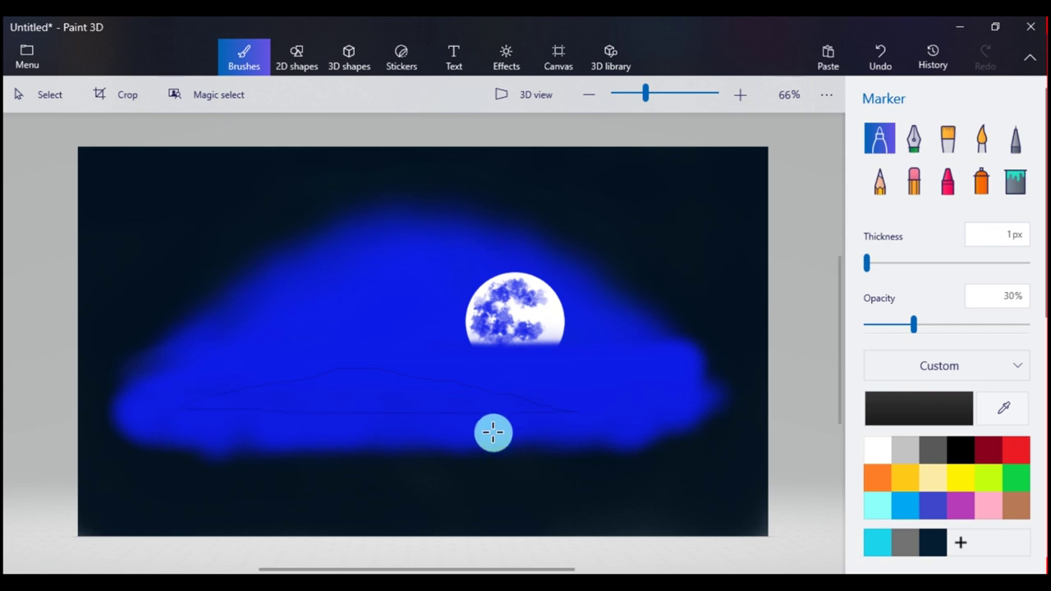
# Spray sampled blue over the thin hill outline and extend the glow down to the lower part of the canvas
pyautogui.click(979, 190)
pyautogui.click(1001, 408)
pyautogui.click(605, 440)
pyautogui.moveTo(606, 458)
pyautogui.mouseDown()
pyautogui.moveTo(312, 460)
pyautogui.moveTo(192, 444)
pyautogui.moveTo(315, 465)
pyautogui.moveTo(184, 456)
pyautogui.moveTo(654, 450)
pyautogui.moveTo(443, 476)
pyautogui.mouseUp()
pyautogui.moveTo(561, 453)
pyautogui.mouseDown()
pyautogui.moveTo(172, 408)
pyautogui.moveTo(484, 385)
pyautogui.moveTo(347, 380)
pyautogui.moveTo(445, 402)
pyautogui.mouseUp()
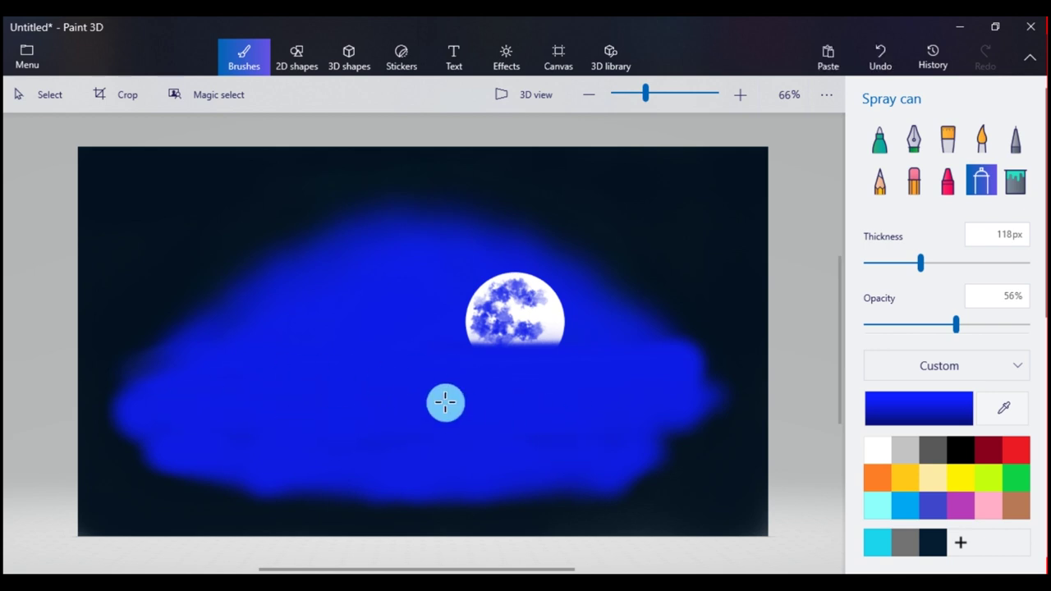
# Lighten the moon's blue craters with white spray at a smaller thickness
pyautogui.click(878, 450)
pyautogui.moveTo(920, 263); pyautogui.dragTo(875, 263)
pyautogui.moveTo(549, 307)
pyautogui.mouseDown()
pyautogui.moveTo(517, 298)
pyautogui.moveTo(529, 297)
pyautogui.mouseUp()
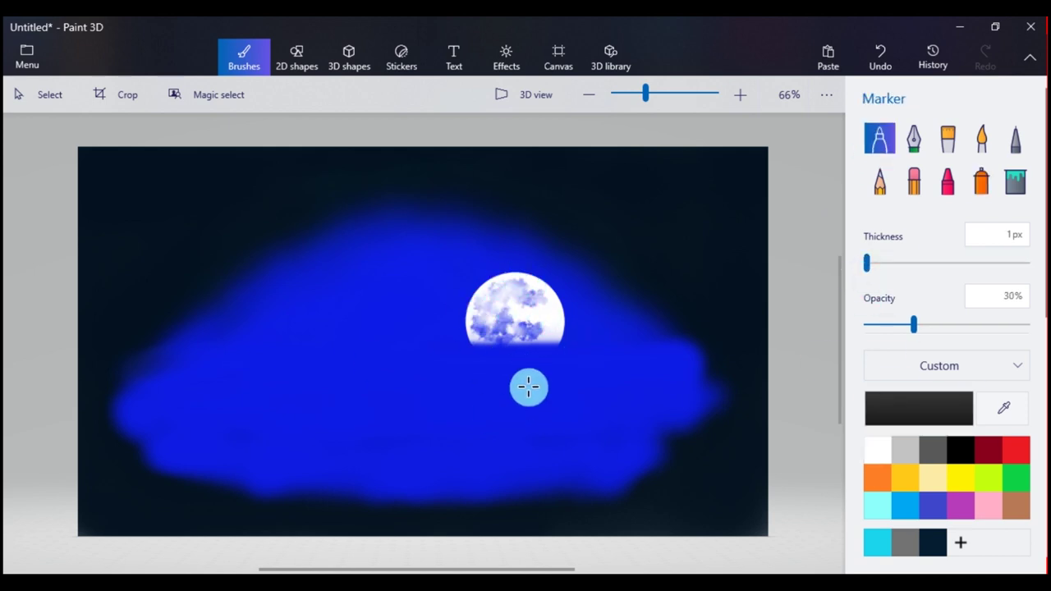
# Draw and fill a long black hill silhouette below the moon with the Marker at 8 px thickness and 100% opacity
pyautogui.moveTo(528, 385)
pyautogui.mouseDown()
pyautogui.moveTo(248, 385)
pyautogui.moveTo(582, 388)
pyautogui.moveTo(382, 355)
pyautogui.moveTo(202, 381)
pyautogui.moveTo(288, 384)
pyautogui.mouseUp()
pyautogui.moveTo(916, 328); pyautogui.dragTo(1001, 325)
pyautogui.moveTo(866, 263); pyautogui.dragTo(877, 263)
pyautogui.moveTo(506, 378)
pyautogui.mouseDown()
pyautogui.moveTo(205, 383)
pyautogui.moveTo(311, 355)
pyautogui.moveTo(376, 354)
pyautogui.moveTo(543, 383)
pyautogui.moveTo(240, 386)
pyautogui.moveTo(381, 375)
pyautogui.moveTo(352, 364)
pyautogui.moveTo(324, 364)
pyautogui.moveTo(370, 380)
pyautogui.moveTo(317, 370)
pyautogui.moveTo(353, 360)
pyautogui.moveTo(435, 373)
pyautogui.mouseUp()
pyautogui.moveTo(371, 369)
pyautogui.mouseDown()
pyautogui.moveTo(240, 378)
pyautogui.moveTo(310, 358)
pyautogui.moveTo(266, 377)
pyautogui.moveTo(329, 370)
pyautogui.moveTo(332, 357)
pyautogui.moveTo(468, 370)
pyautogui.moveTo(433, 377)
pyautogui.mouseUp()
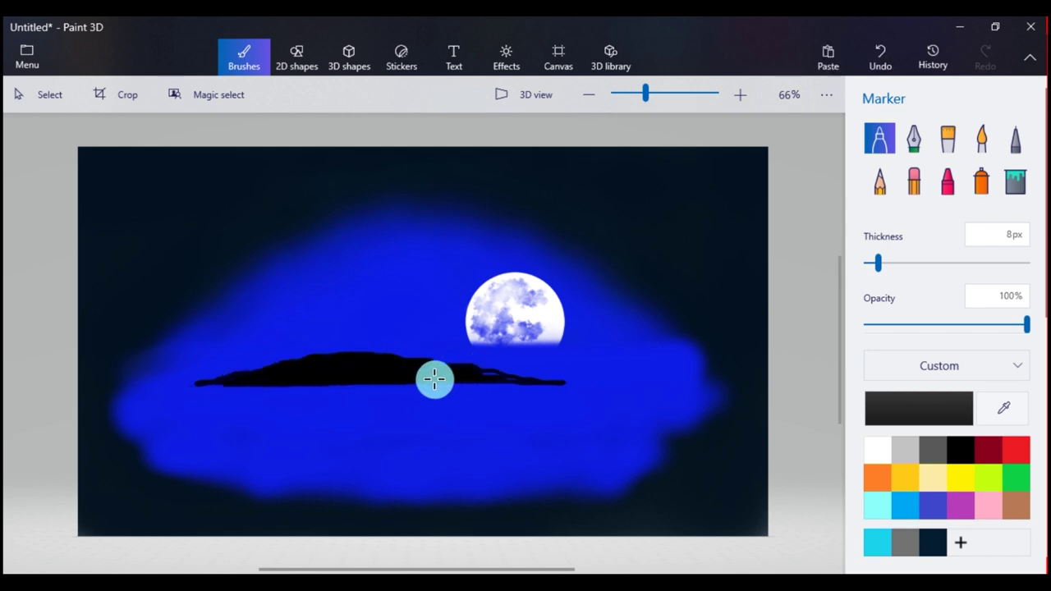
pyautogui.moveTo(516, 381)
pyautogui.mouseDown()
pyautogui.moveTo(216, 381)
pyautogui.moveTo(436, 385)
pyautogui.mouseUp()
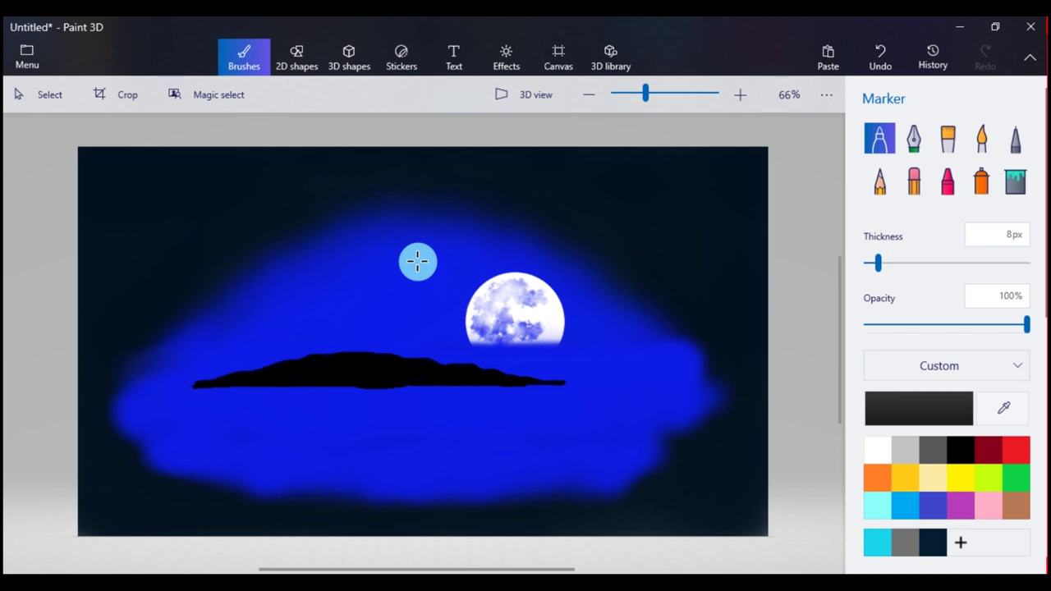
# Draw a black tree on the hilltop, using a 6 px Pencil for the trunk and a 3 px Pixel pen for branches
pyautogui.click(879, 181)
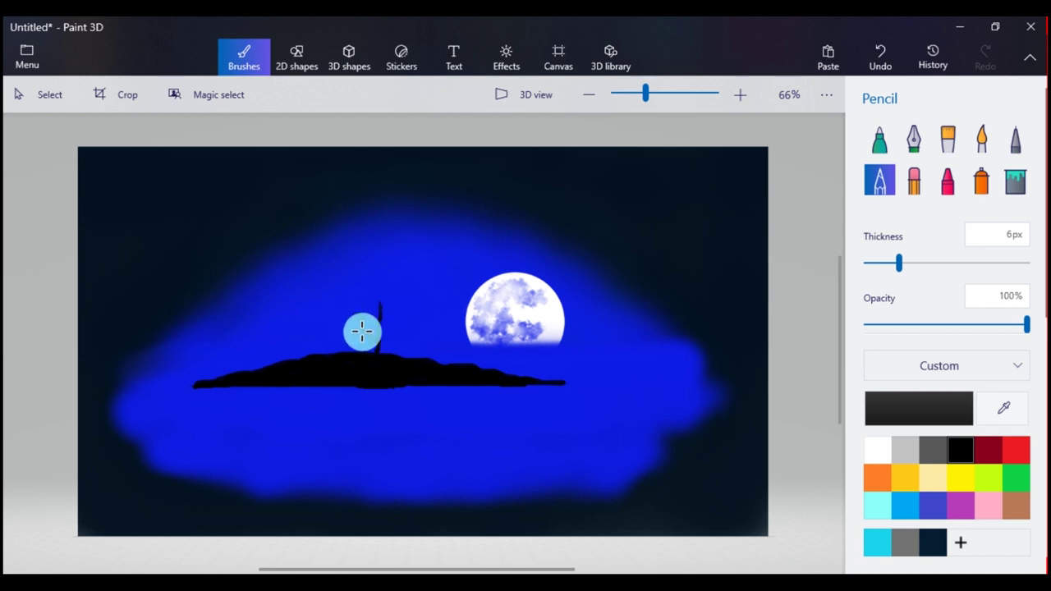
pyautogui.click(1016, 139)
pyautogui.moveTo(873, 267); pyautogui.dragTo(869, 264)
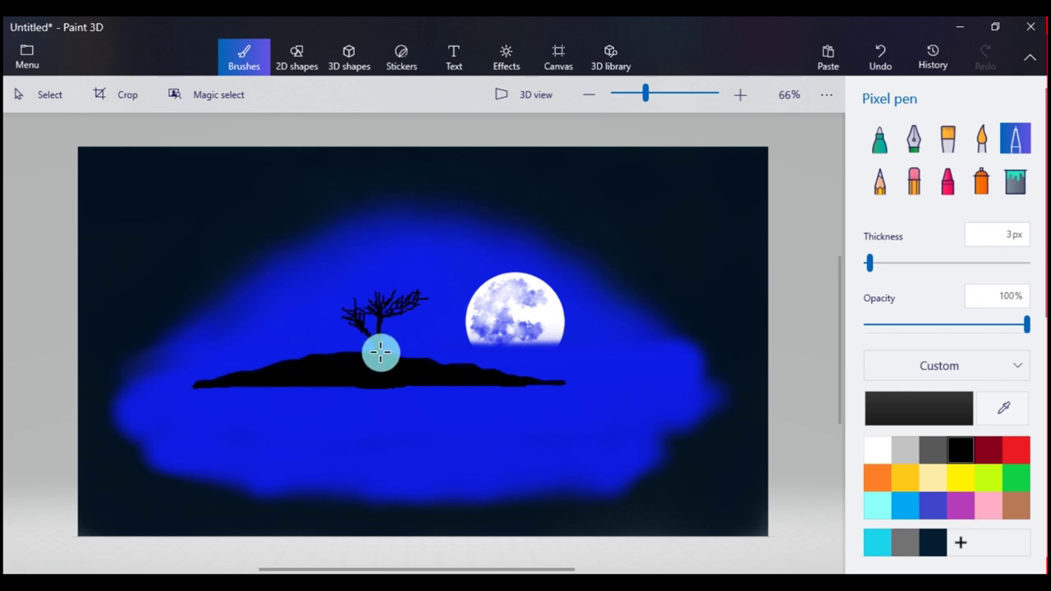
# Fill out the hilltop tree's crown with black Crayon foliage at 10 px thickness and strengthen its trunk
pyautogui.click(948, 181)
pyautogui.moveTo(927, 262); pyautogui.dragTo(862, 264)
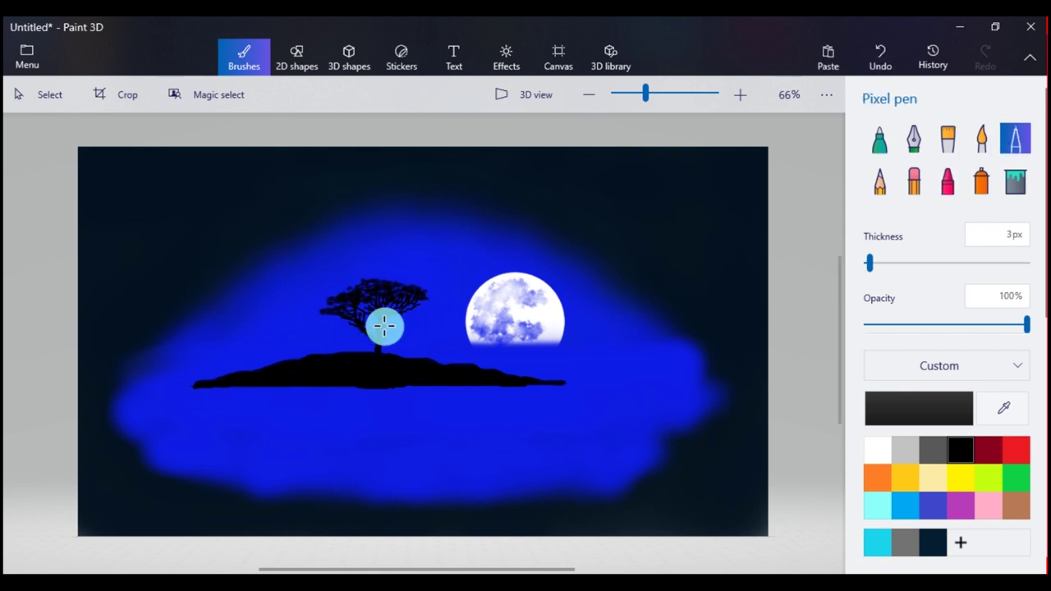
pyautogui.click(946, 182)
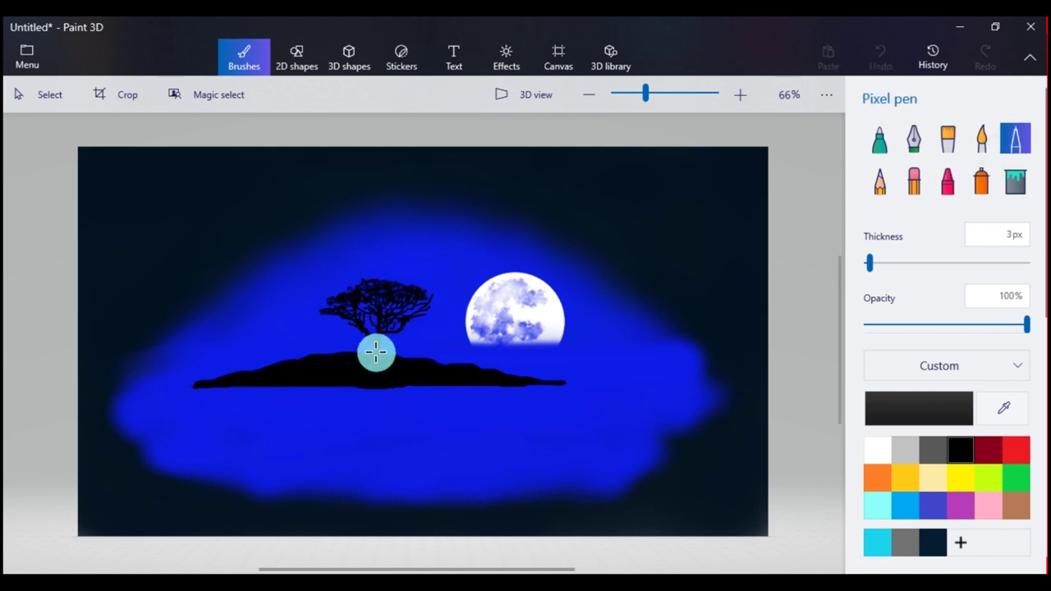
pyautogui.moveTo(386, 354); pyautogui.dragTo(415, 382)
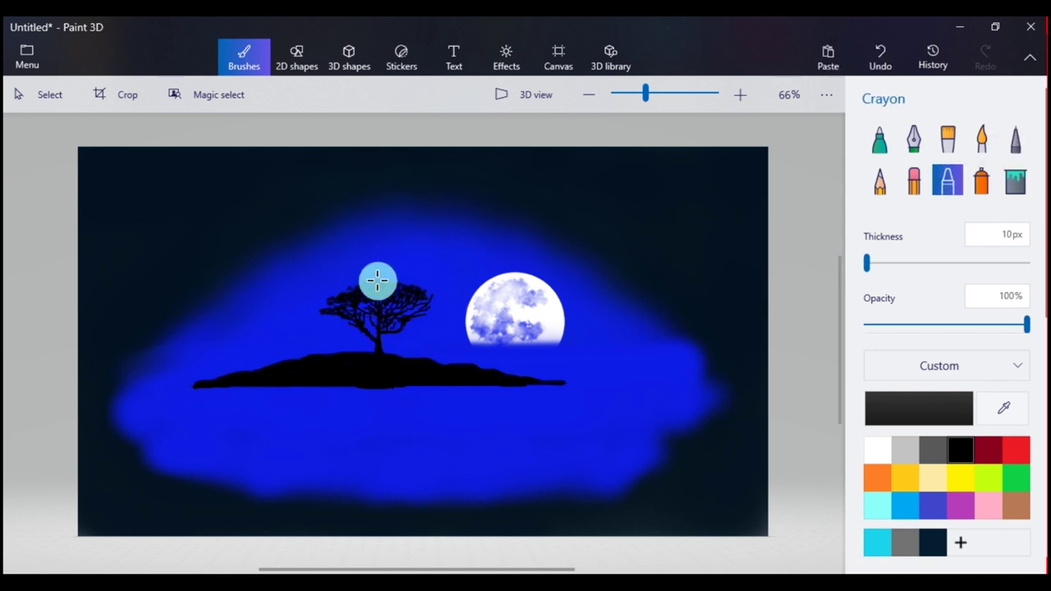
pyautogui.moveTo(384, 280)
pyautogui.mouseDown()
pyautogui.moveTo(417, 282)
pyautogui.moveTo(372, 276)
pyautogui.mouseUp()
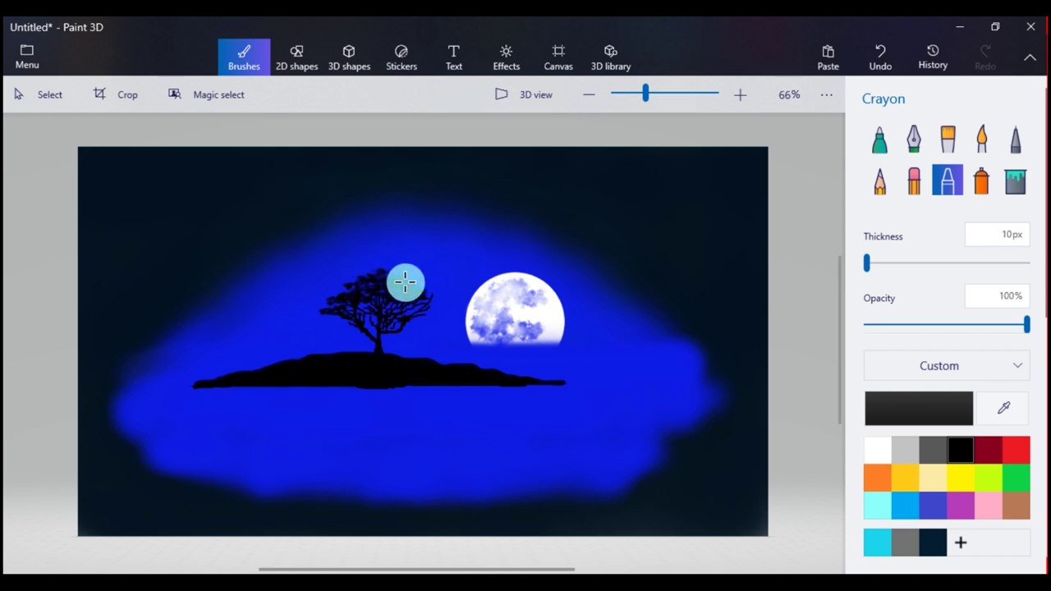
pyautogui.moveTo(399, 271)
pyautogui.mouseDown()
pyautogui.moveTo(418, 280)
pyautogui.moveTo(353, 282)
pyautogui.mouseUp()
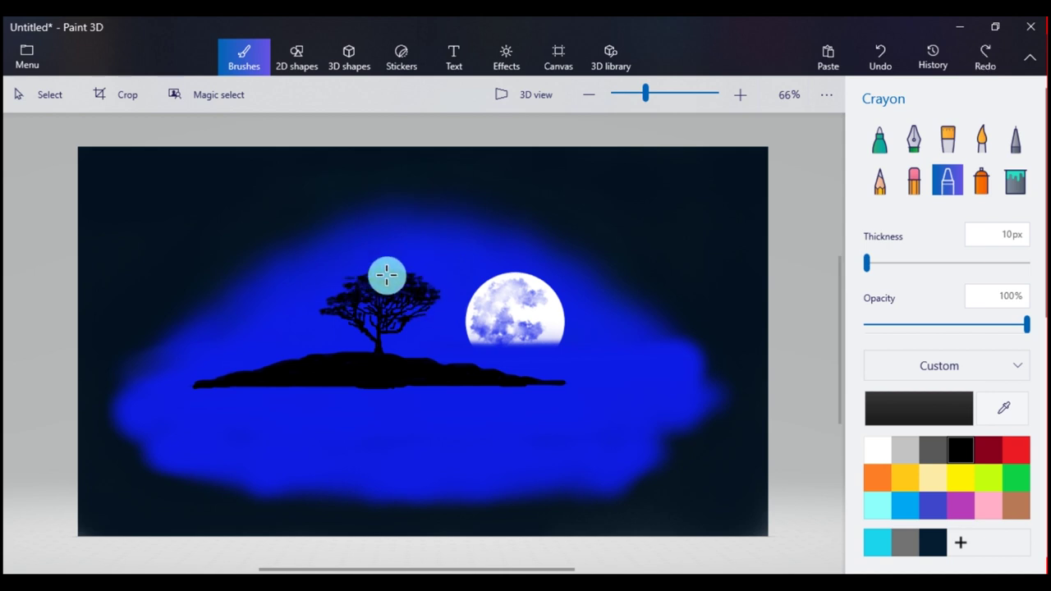
pyautogui.hotkey('ctrl', 'z')
# Draw a smaller black tree in front of the moon with a 3 px Pixel pen and 10 px Crayon foliage
pyautogui.click(1016, 140)
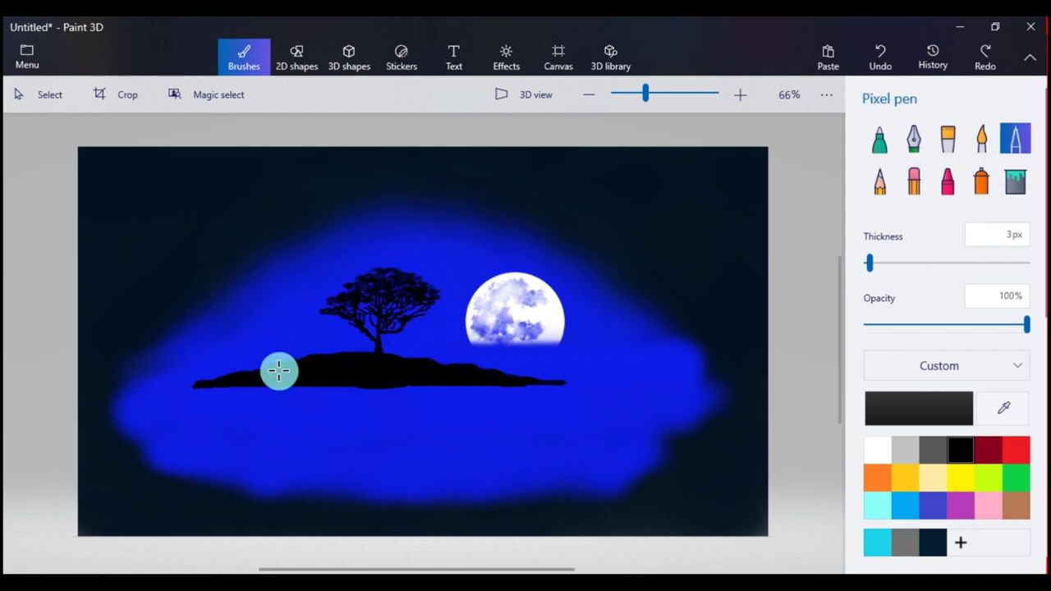
pyautogui.moveTo(483, 343); pyautogui.dragTo(482, 370)
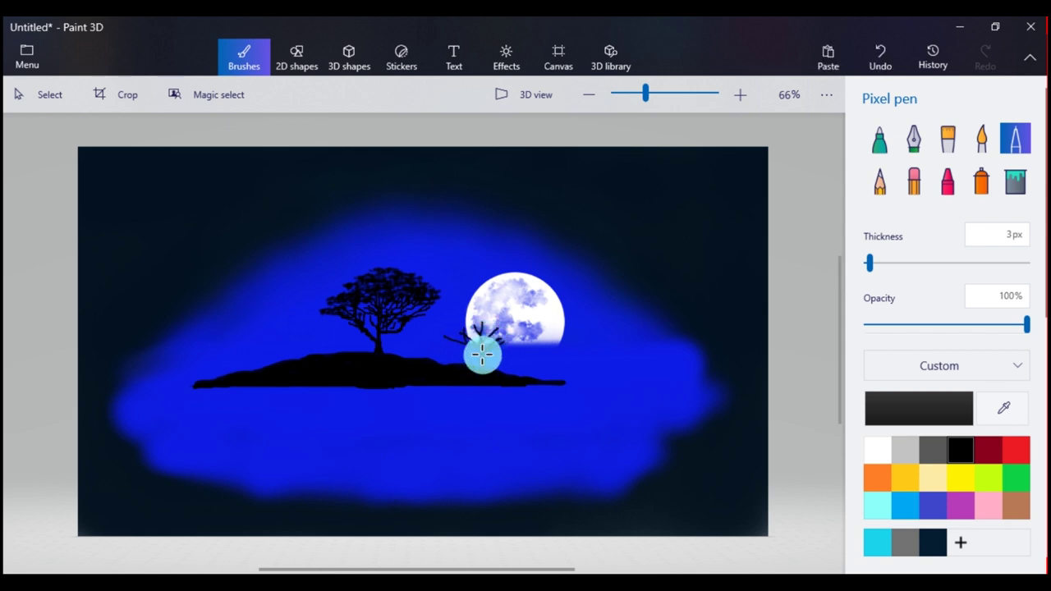
pyautogui.click(948, 180)
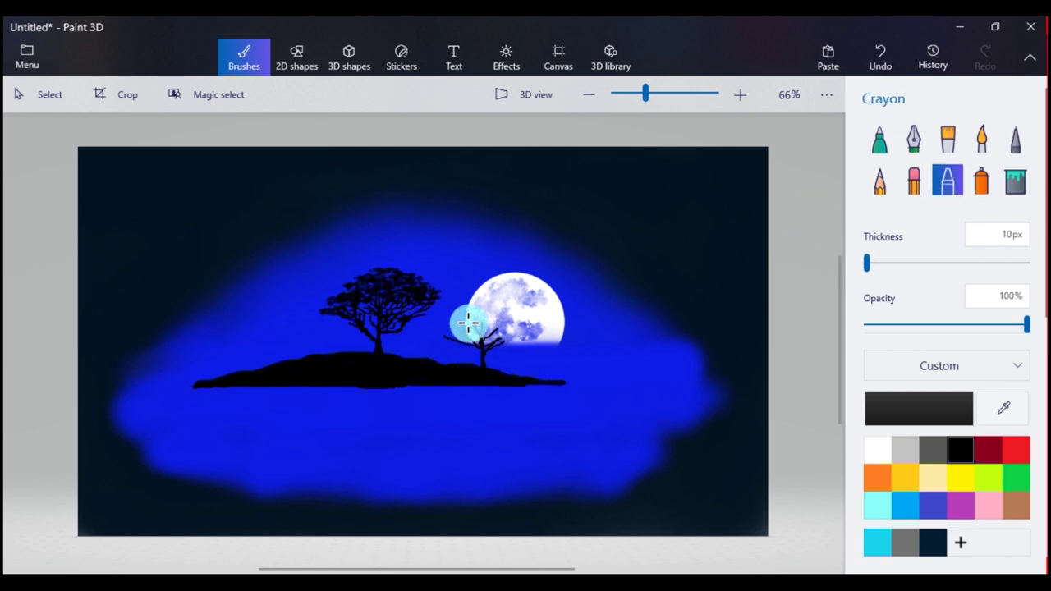
pyautogui.moveTo(492, 313); pyautogui.dragTo(487, 321)
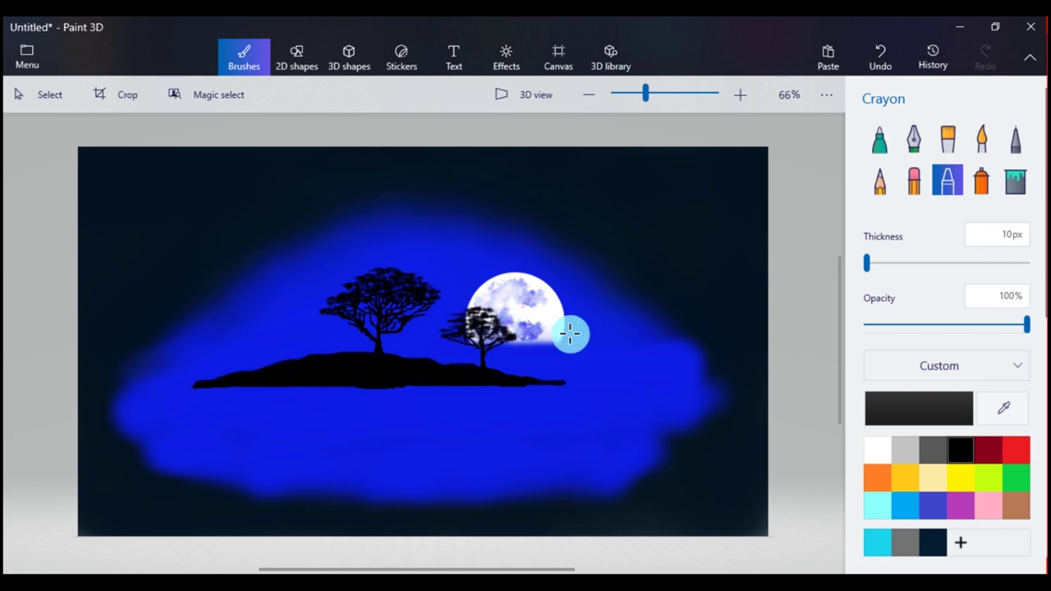
# Draw a third small tree on the hill's left slope and roughen the ridge with the Crayon at 10 px thickness
pyautogui.click(1015, 138)
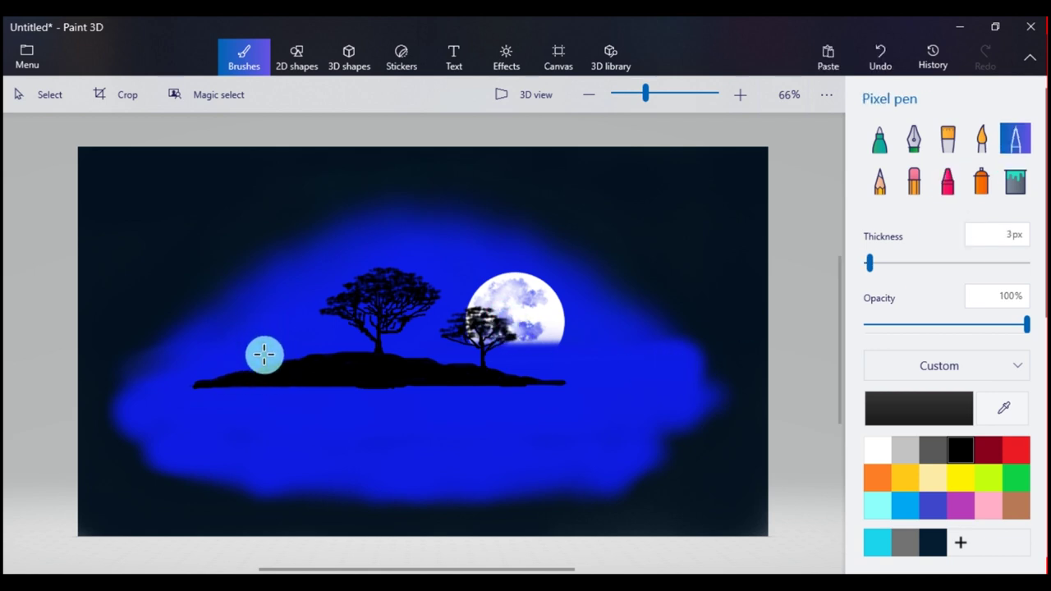
pyautogui.moveTo(271, 336); pyautogui.dragTo(283, 319)
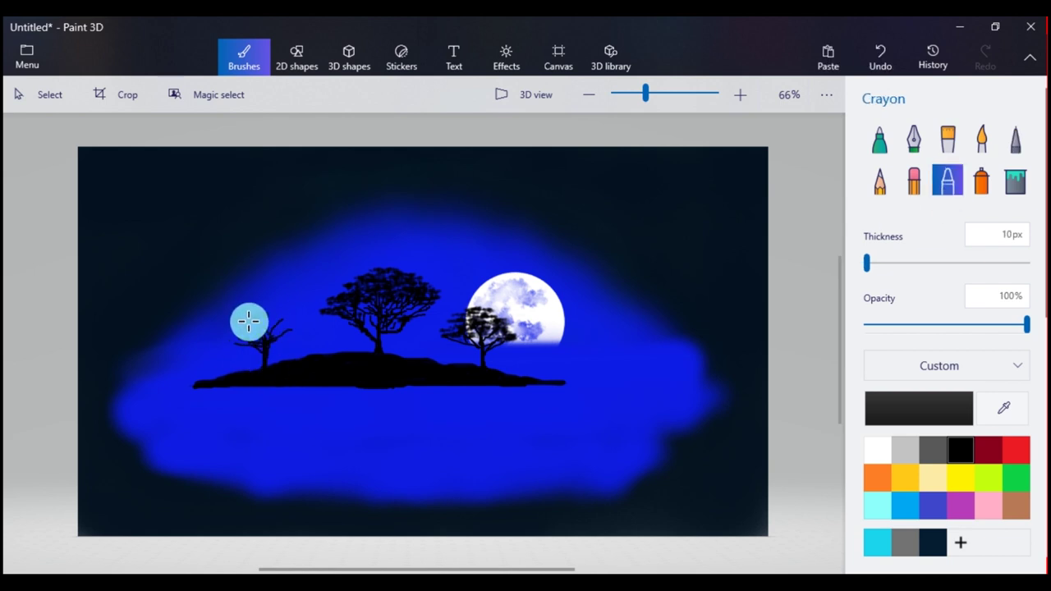
pyautogui.moveTo(238, 332); pyautogui.dragTo(277, 323)
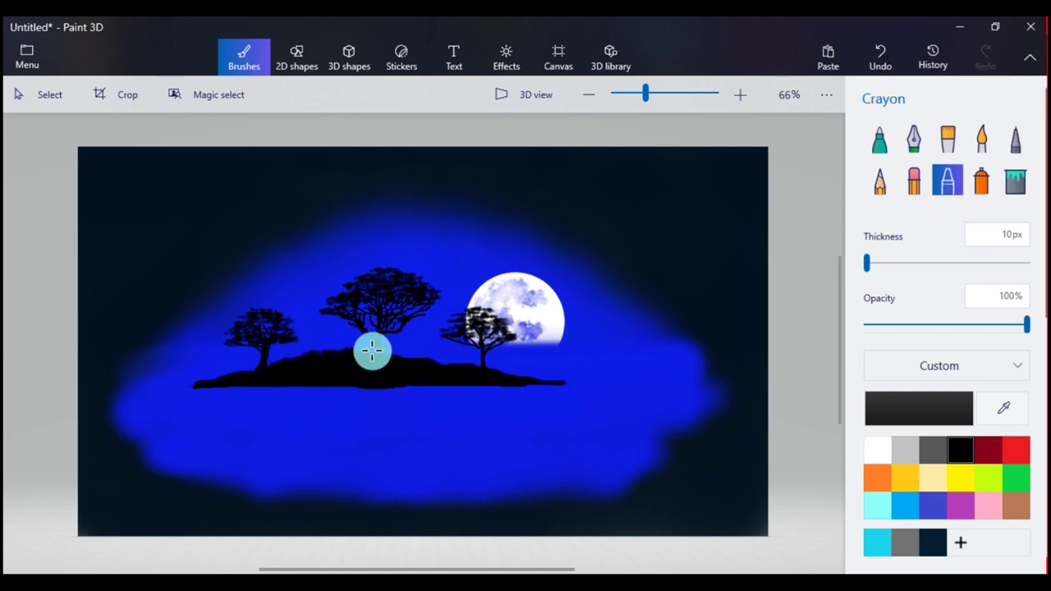
pyautogui.moveTo(426, 359); pyautogui.dragTo(476, 368)
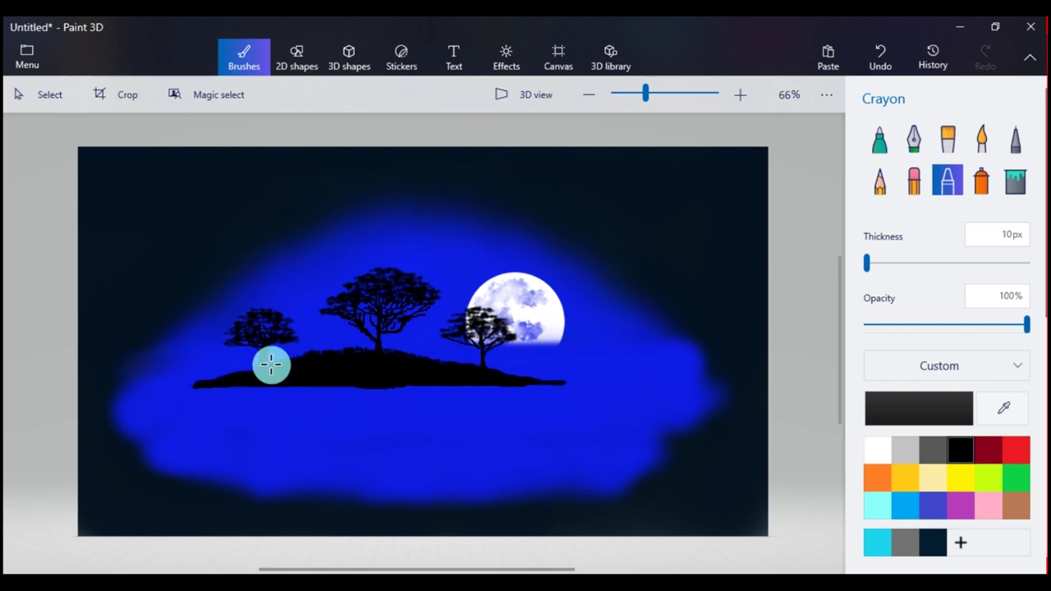
# Draw a standing woman in a long skirt above the hill's right end, using a black Pixel pen at 1 px thickness
pyautogui.click(1014, 138)
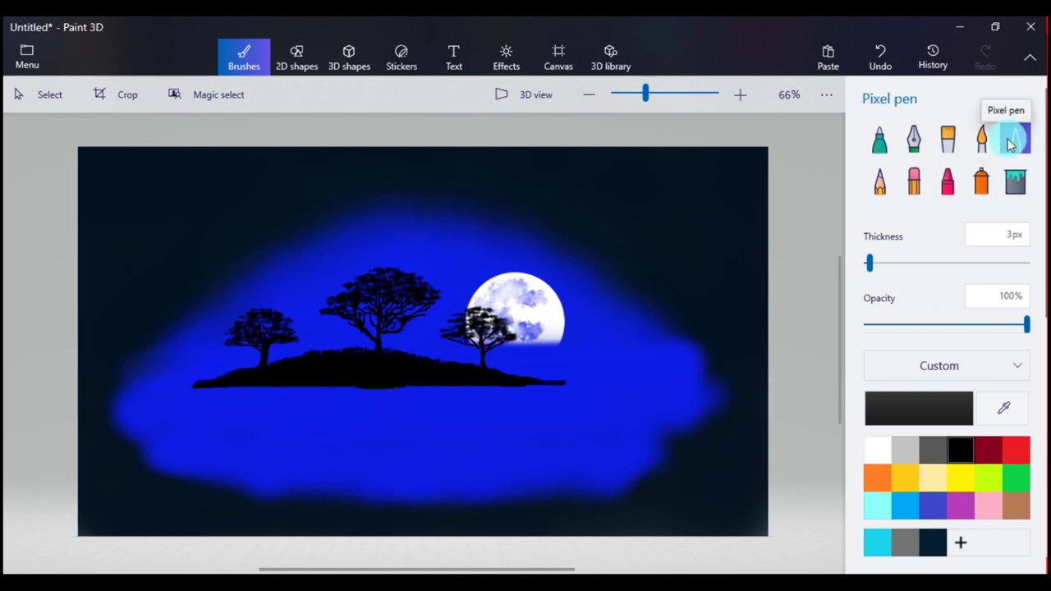
pyautogui.scroll(5, 522, 367)
pyautogui.scroll(5, 522, 367)
pyautogui.moveTo(881, 263); pyautogui.dragTo(866, 263)
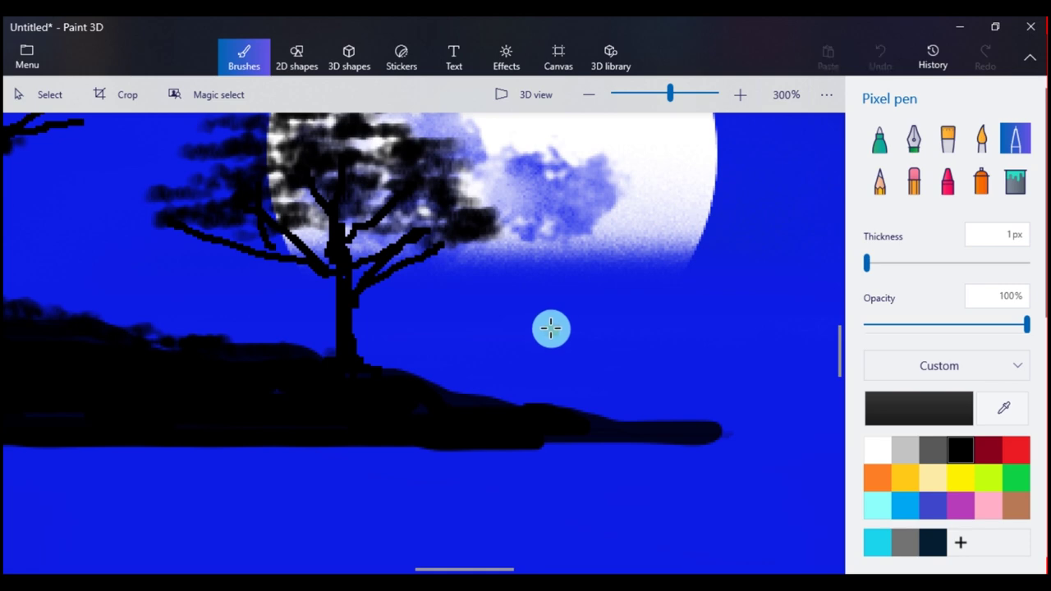
pyautogui.scroll(-1, 565, 329)
pyautogui.scroll(2, 556, 340)
pyautogui.moveTo(470, 566); pyautogui.dragTo(469, 564)
pyautogui.moveTo(838, 358); pyautogui.dragTo(838, 357)
pyautogui.moveTo(510, 298); pyautogui.dragTo(493, 303)
pyautogui.moveTo(499, 255)
pyautogui.mouseDown()
pyautogui.moveTo(510, 253)
pyautogui.moveTo(502, 296)
pyautogui.mouseUp()
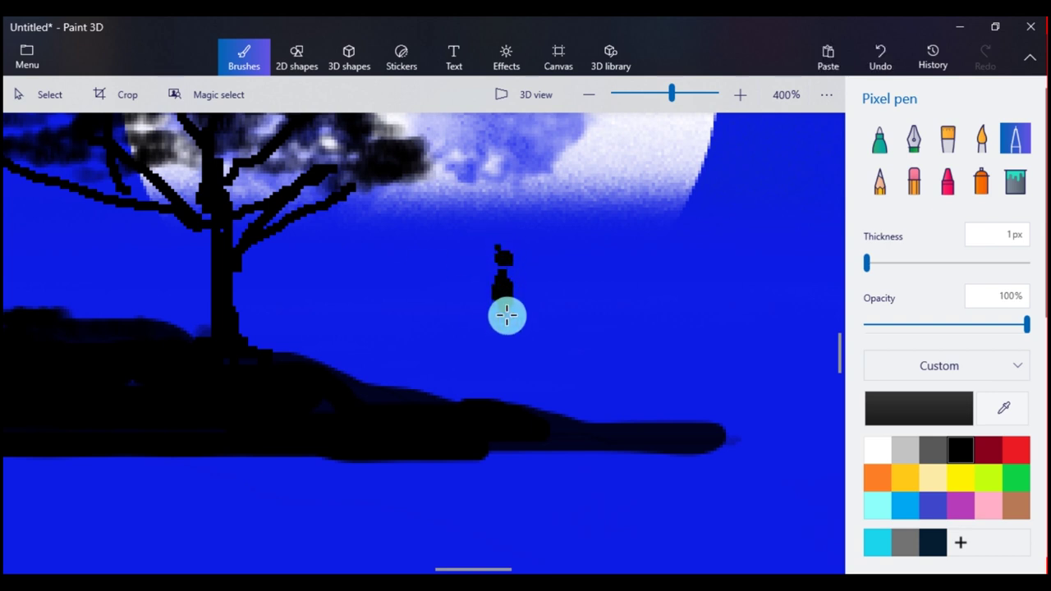
pyautogui.moveTo(480, 334)
pyautogui.mouseDown()
pyautogui.moveTo(488, 350)
pyautogui.moveTo(518, 350)
pyautogui.moveTo(471, 366)
pyautogui.moveTo(519, 375)
pyautogui.mouseUp()
pyautogui.moveTo(511, 287)
pyautogui.mouseDown()
pyautogui.moveTo(555, 304)
pyautogui.moveTo(488, 340)
pyautogui.moveTo(468, 368)
pyautogui.mouseUp()
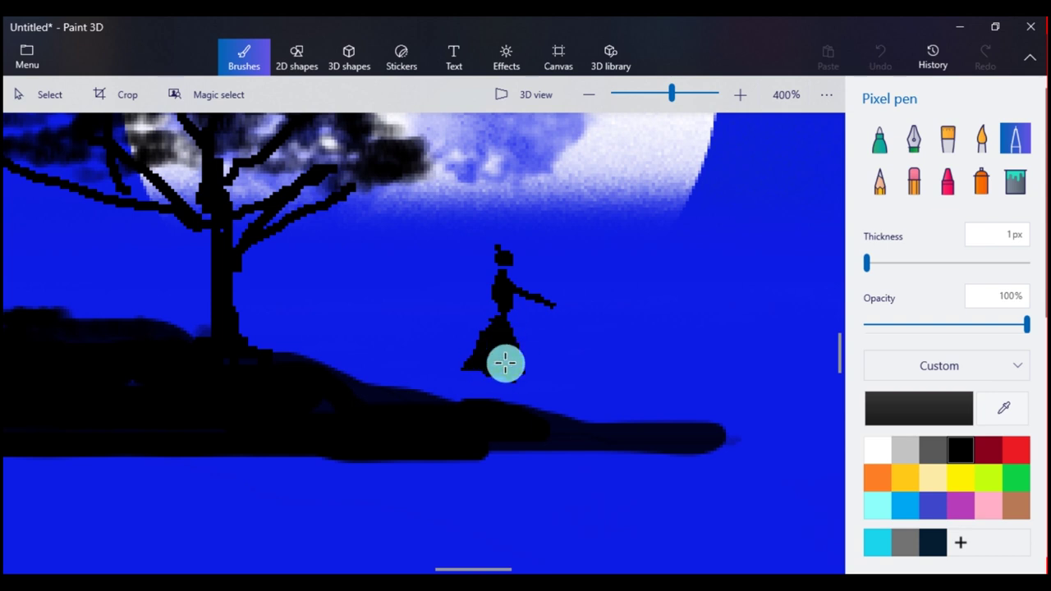
pyautogui.moveTo(500, 375); pyautogui.dragTo(465, 321)
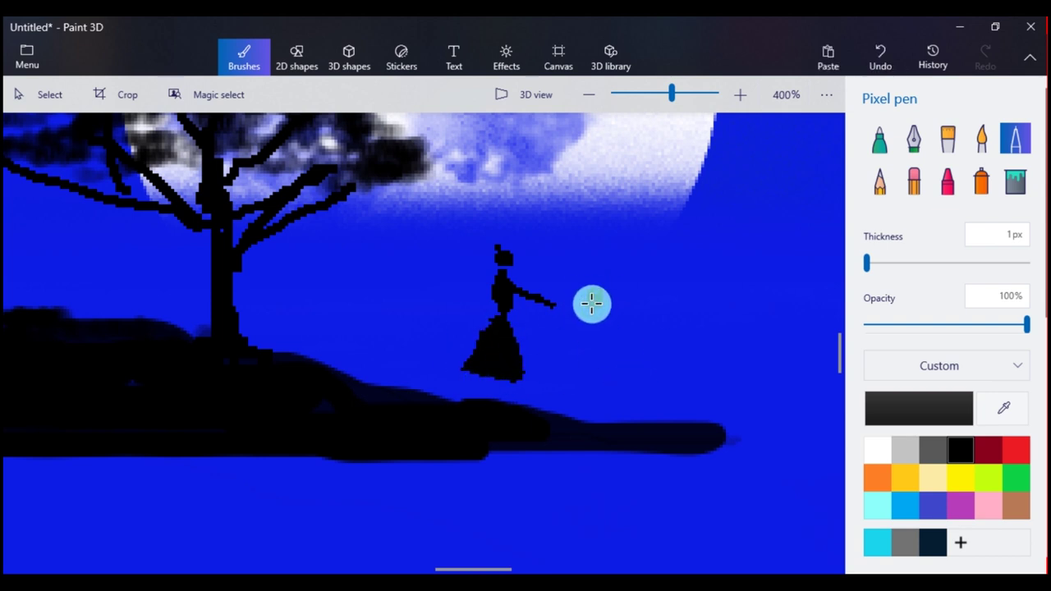
# Draw a kneeling man facing the woman and holding her hand, using 1 px black Pixel pen strokes
pyautogui.moveTo(595, 293); pyautogui.dragTo(597, 290)
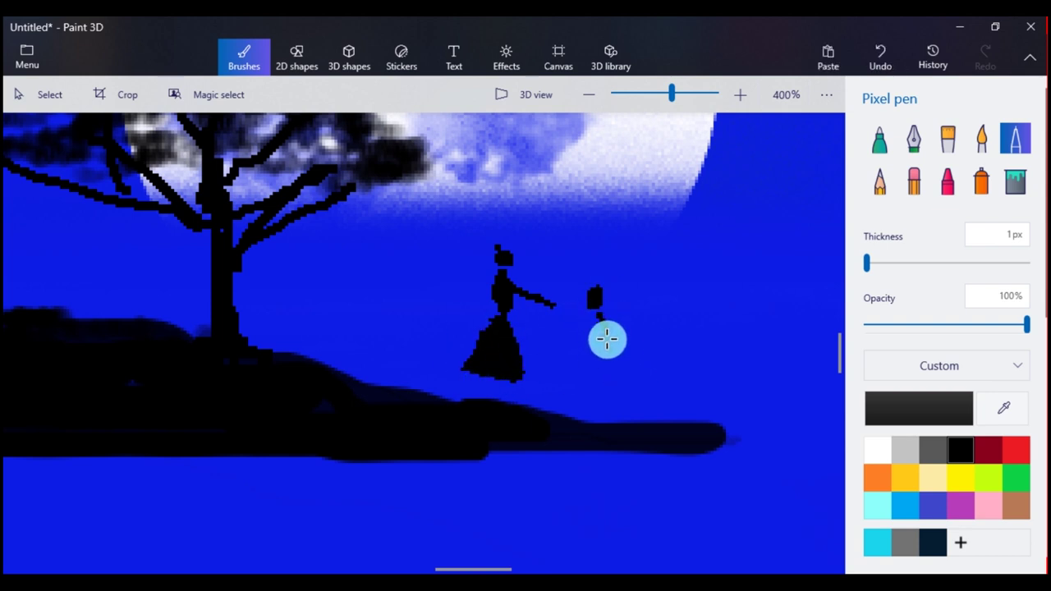
pyautogui.moveTo(610, 384)
pyautogui.mouseDown()
pyautogui.moveTo(597, 317)
pyautogui.moveTo(590, 325)
pyautogui.moveTo(554, 305)
pyautogui.moveTo(566, 335)
pyautogui.moveTo(553, 319)
pyautogui.moveTo(578, 335)
pyautogui.mouseUp()
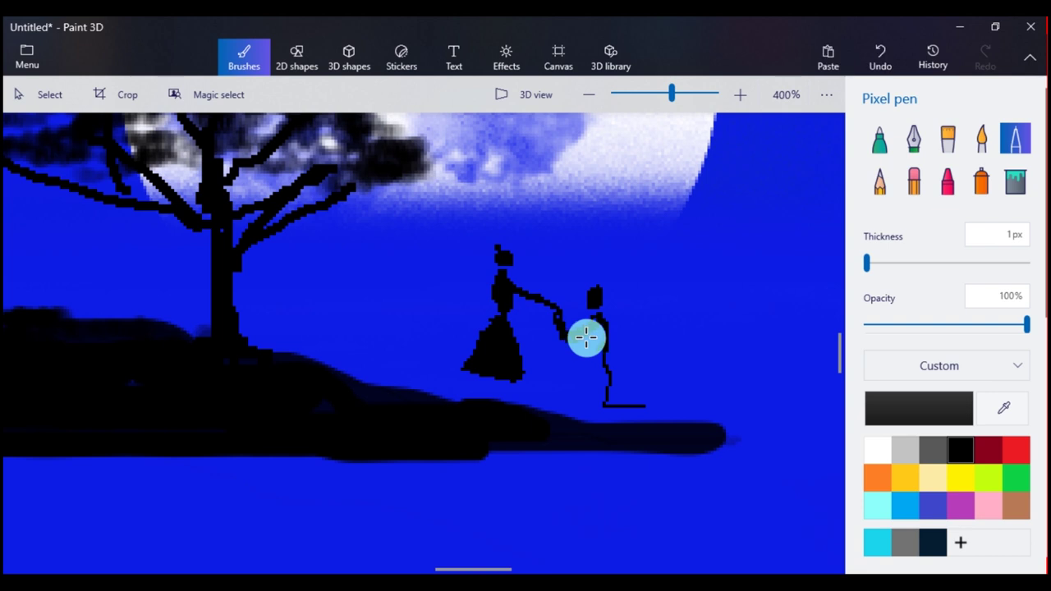
pyautogui.moveTo(556, 357); pyautogui.dragTo(567, 395)
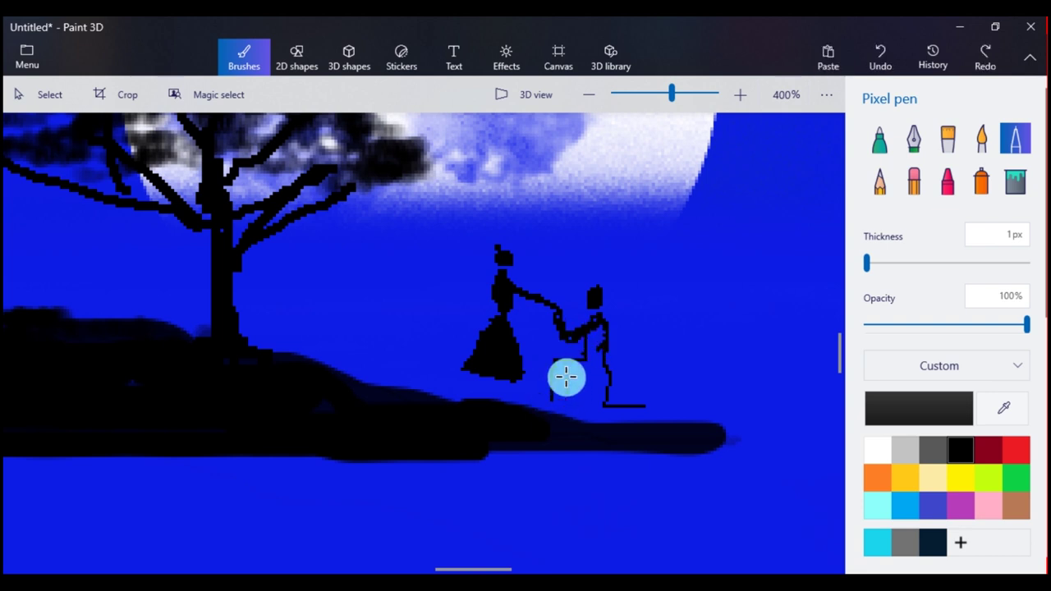
pyautogui.moveTo(602, 412); pyautogui.dragTo(645, 419)
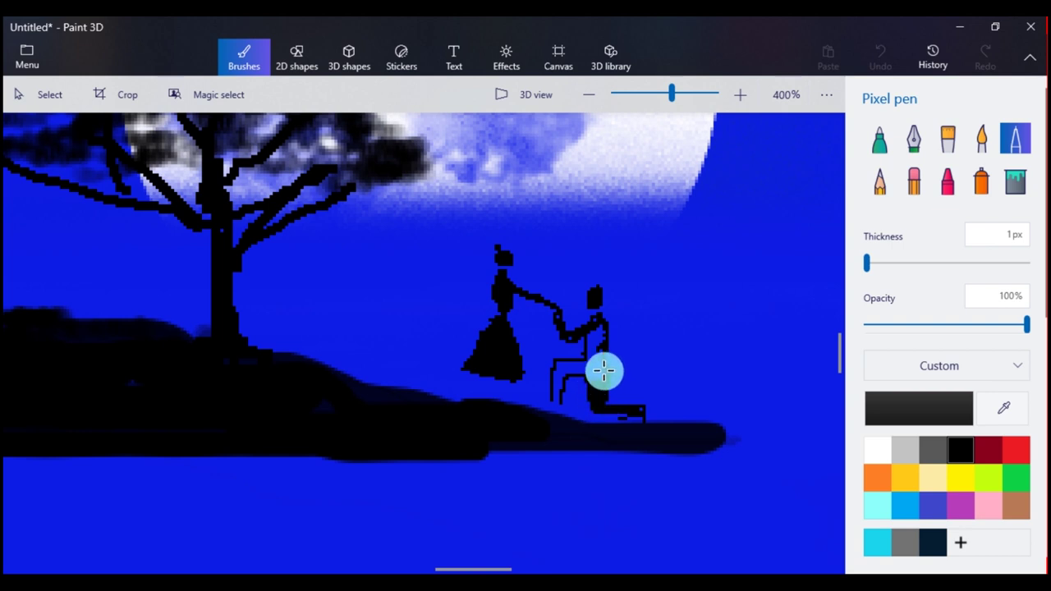
pyautogui.moveTo(596, 385); pyautogui.dragTo(642, 412)
pyautogui.moveTo(641, 413); pyautogui.dragTo(600, 416)
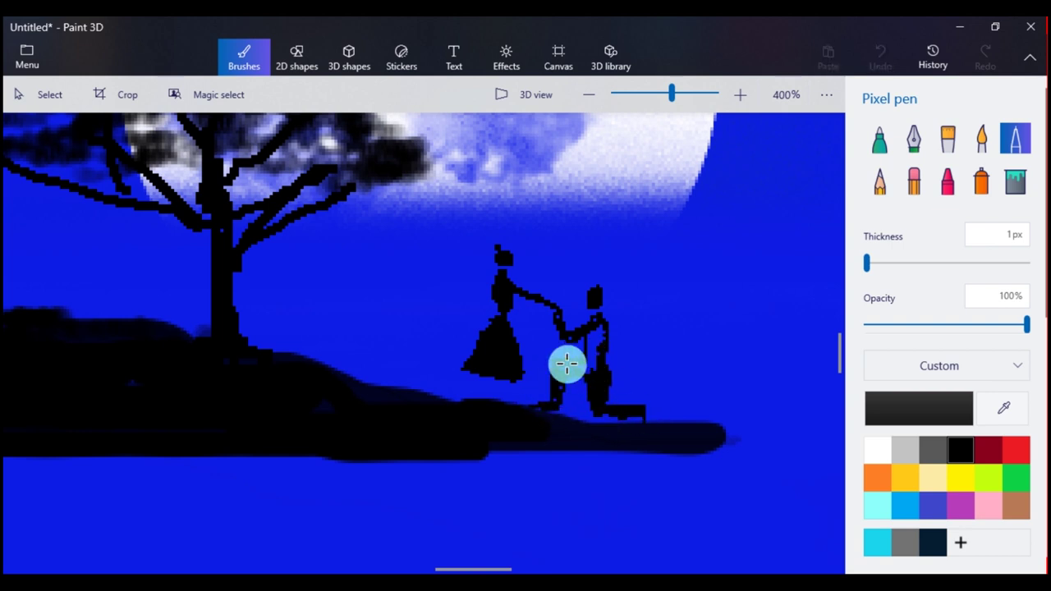
# Fill the kneeling man solid with black sampled from the figure and add the woman's legs down to the ground
pyautogui.click(1003, 408)
pyautogui.click(598, 387)
pyautogui.moveTo(593, 333)
pyautogui.mouseDown()
pyautogui.moveTo(595, 321)
pyautogui.moveTo(567, 332)
pyautogui.mouseUp()
pyautogui.moveTo(600, 297); pyautogui.dragTo(597, 297)
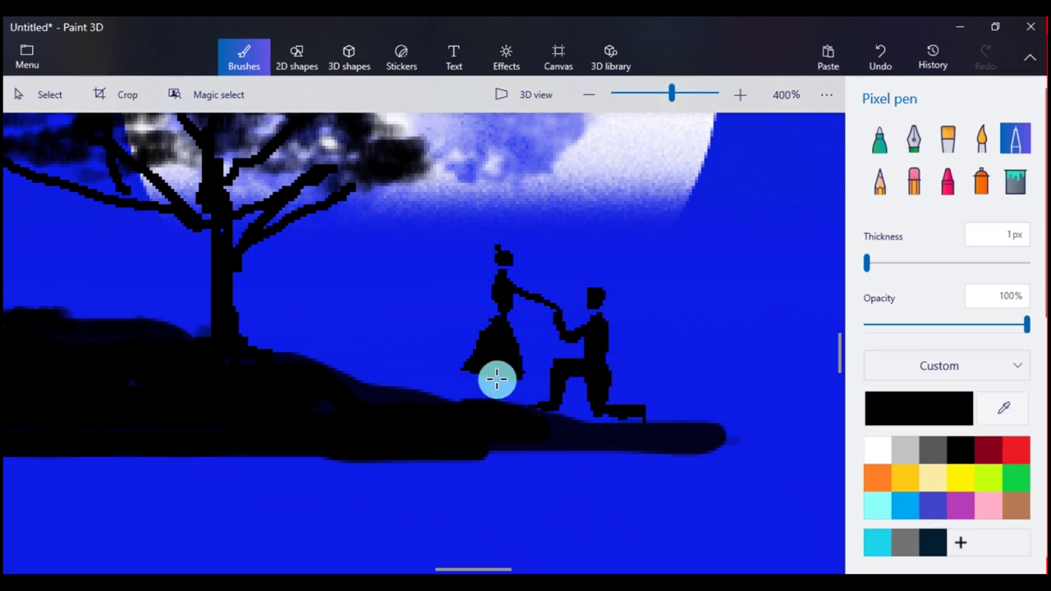
pyautogui.moveTo(490, 379); pyautogui.dragTo(514, 402)
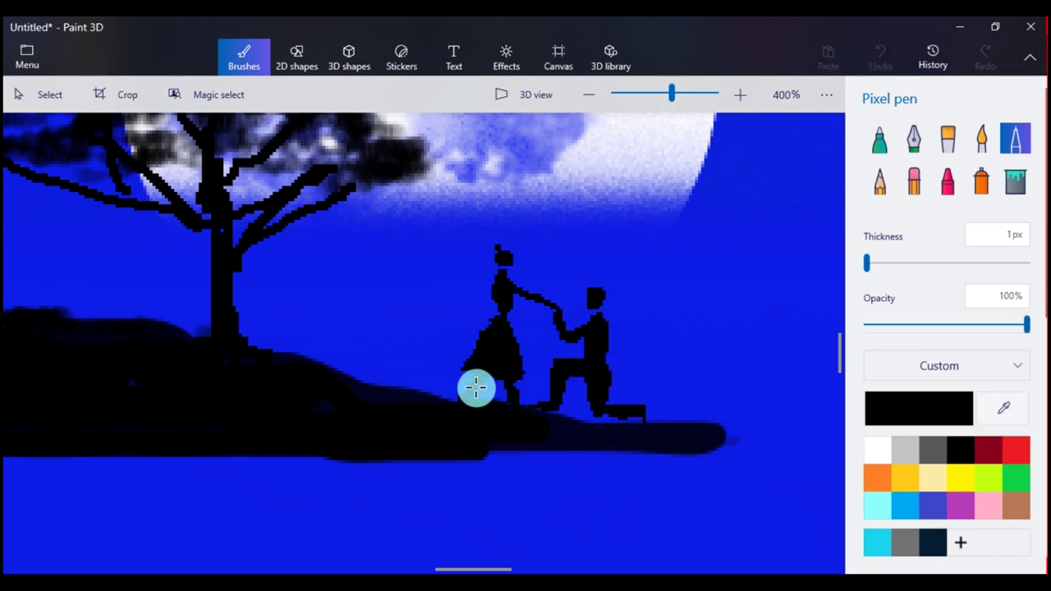
pyautogui.scroll(-8, 484, 376)
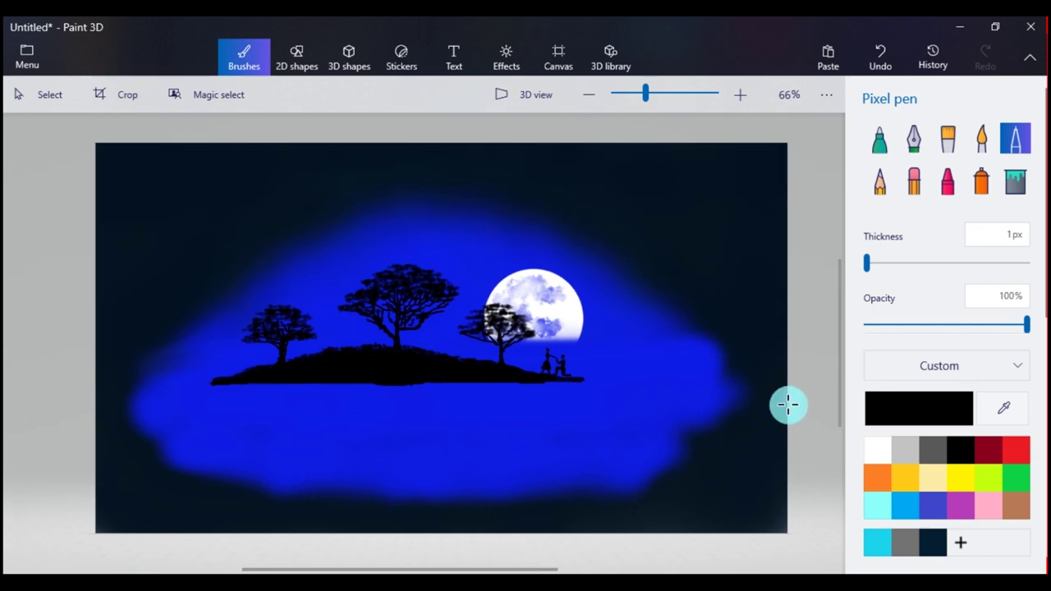
# Outline a small black boat on the water to the right of the couple with the 1 px Pixel pen
pyautogui.scroll(5, 787, 404)
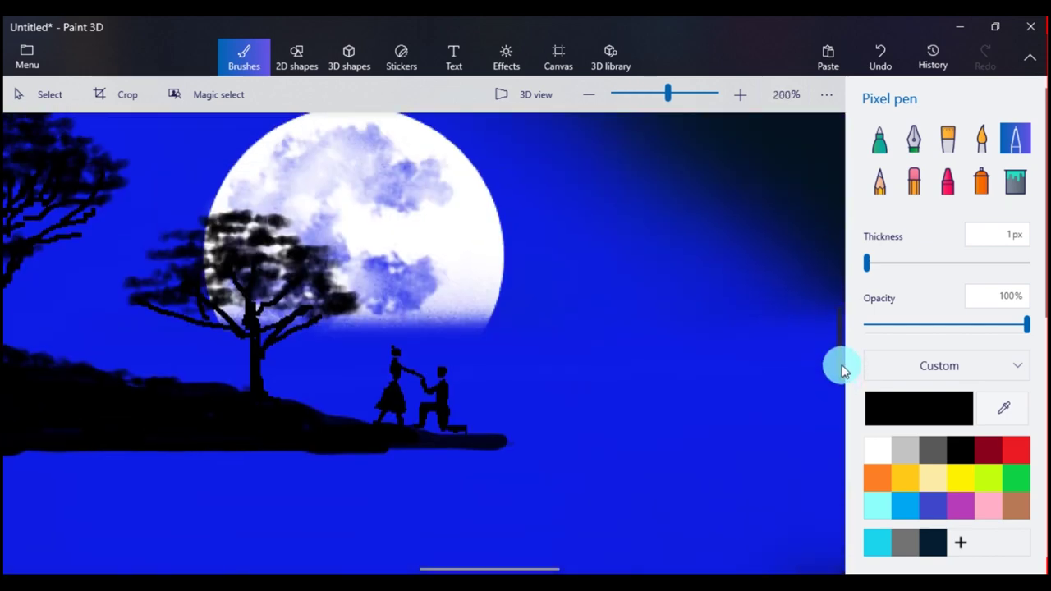
pyautogui.moveTo(564, 418); pyautogui.dragTo(655, 423)
pyautogui.hotkey('ctrl', 'z')
pyautogui.moveTo(591, 420); pyautogui.dragTo(706, 420)
pyautogui.moveTo(574, 408)
pyautogui.mouseDown()
pyautogui.moveTo(597, 417)
pyautogui.moveTo(558, 398)
pyautogui.mouseUp()
pyautogui.moveTo(558, 398); pyautogui.dragTo(741, 400)
pyautogui.moveTo(706, 420); pyautogui.dragTo(745, 400)
# Fill the boat's hull solid black with a thicker Pixel pen and shape its pointed bow and stern at 1 px
pyautogui.moveTo(866, 263); pyautogui.dragTo(879, 263)
pyautogui.moveTo(715, 410); pyautogui.dragTo(605, 412)
pyautogui.moveTo(879, 263); pyautogui.dragTo(871, 263)
pyautogui.moveTo(699, 409)
pyautogui.mouseDown()
pyautogui.moveTo(582, 409)
pyautogui.moveTo(596, 399)
pyautogui.moveTo(596, 415)
pyautogui.moveTo(738, 405)
pyautogui.moveTo(566, 401)
pyautogui.moveTo(584, 413)
pyautogui.moveTo(715, 403)
pyautogui.moveTo(720, 413)
pyautogui.moveTo(664, 410)
pyautogui.mouseUp()
pyautogui.moveTo(871, 265); pyautogui.dragTo(866, 265)
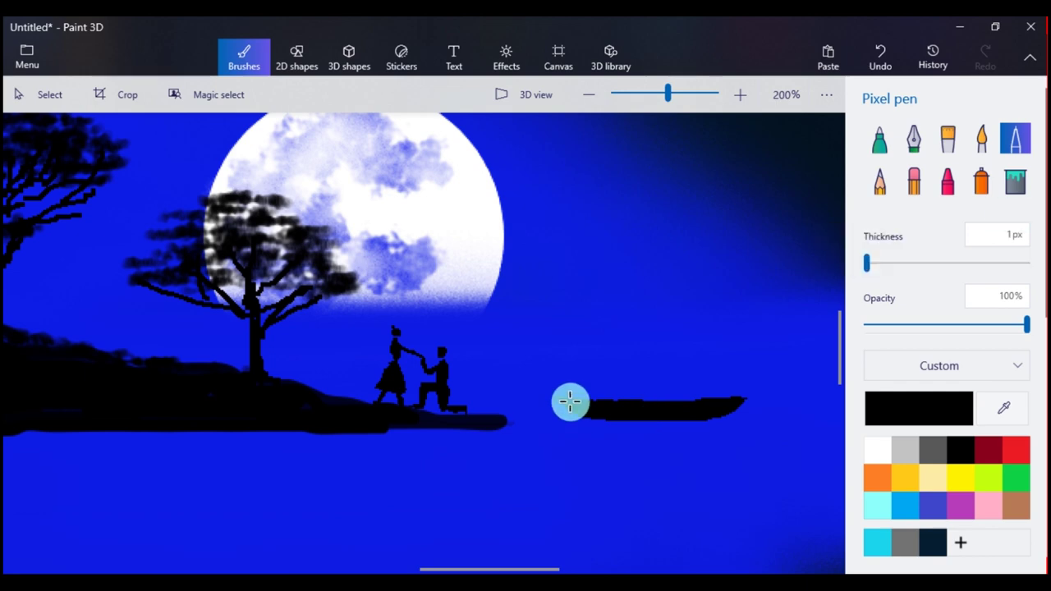
pyautogui.moveTo(543, 391)
pyautogui.mouseDown()
pyautogui.moveTo(737, 406)
pyautogui.moveTo(632, 402)
pyautogui.moveTo(715, 399)
pyautogui.moveTo(651, 411)
pyautogui.mouseUp()
pyautogui.scroll(-5, 565, 411)
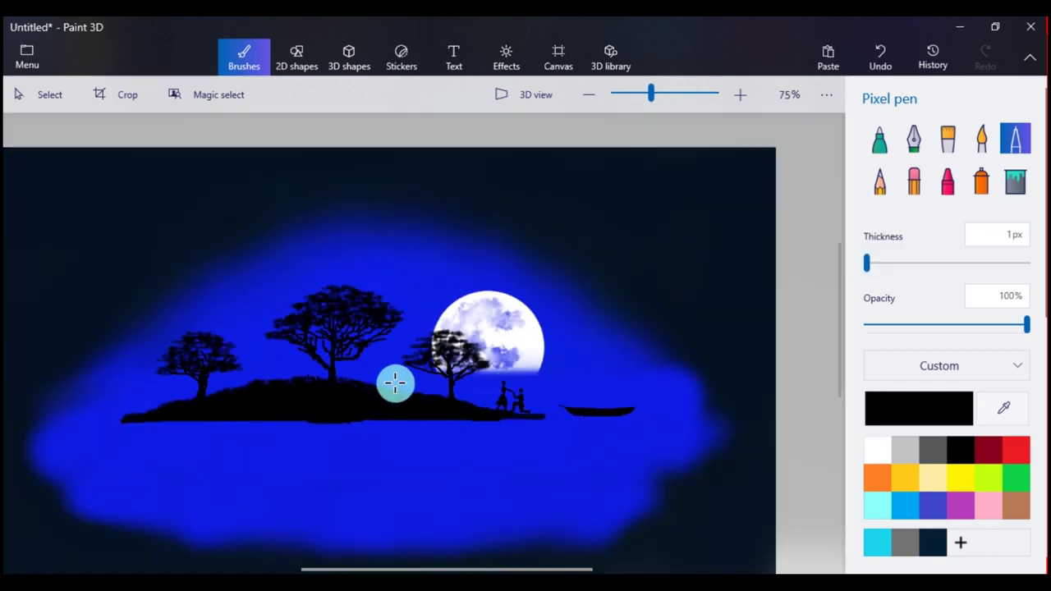
# Select the full-width upper scene down to the hill's base, 1359 x 468 px, and paste a vertically flipped copy of it
pyautogui.scroll(-2, 399, 371)
pyautogui.scroll(3, 402, 361)
pyautogui.click(41, 94)
pyautogui.moveTo(95, 135); pyautogui.dragTo(785, 376)
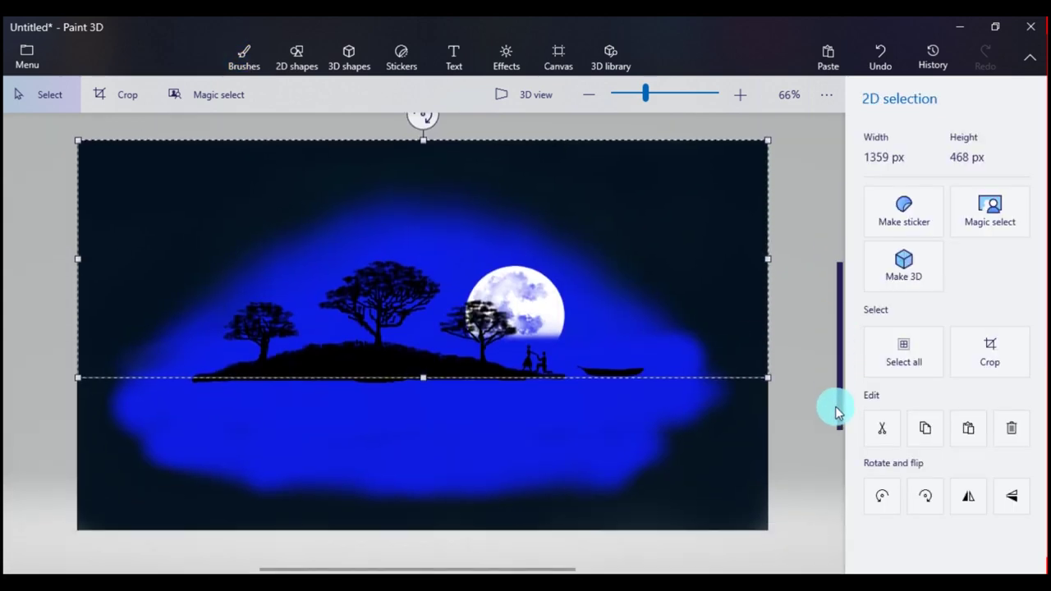
pyautogui.click(967, 496)
pyautogui.click(964, 495)
# Move the flipped copy straight down until it meets the hill's base as a water reflection, and deselect it
pyautogui.press('Down')
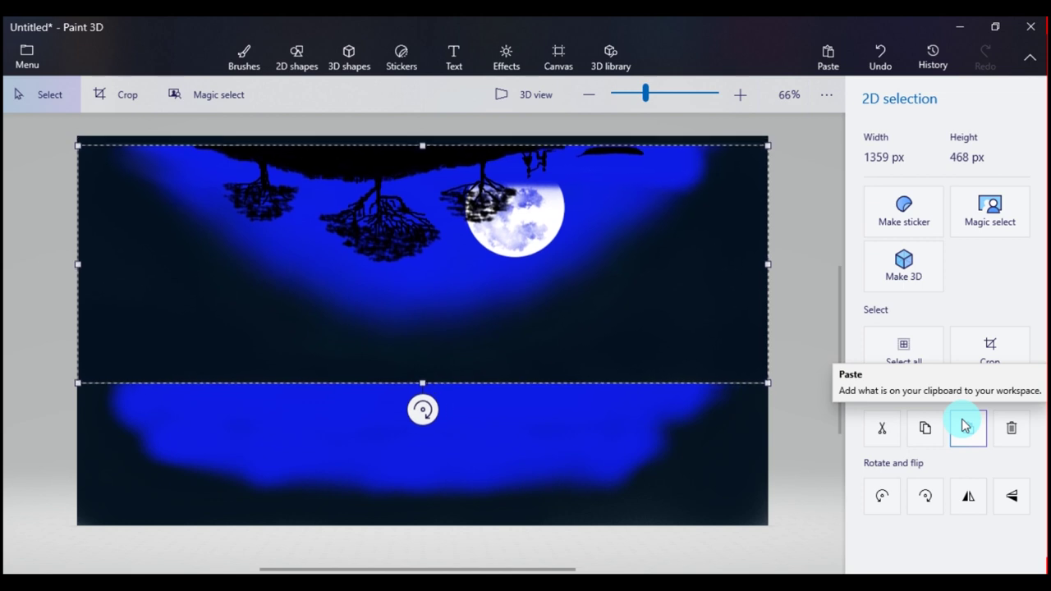
pyautogui.press('Down')
pyautogui.press('Down')
pyautogui.press('Down')
pyautogui.press('Down')
pyautogui.press('Down')
pyautogui.press('Down')
pyautogui.press('Down')
pyautogui.press('Down')
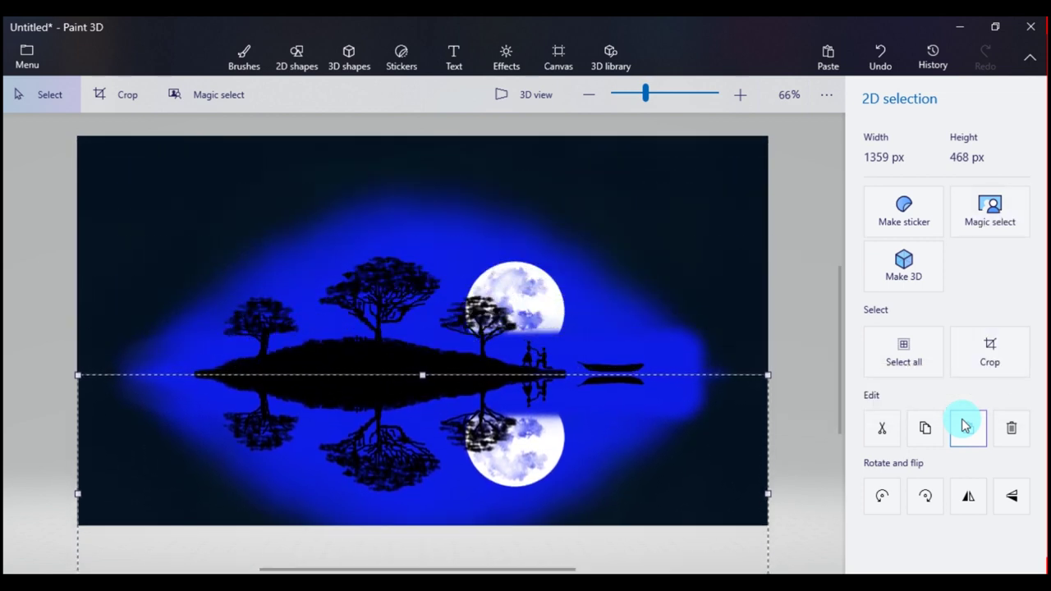
pyautogui.click(793, 287)
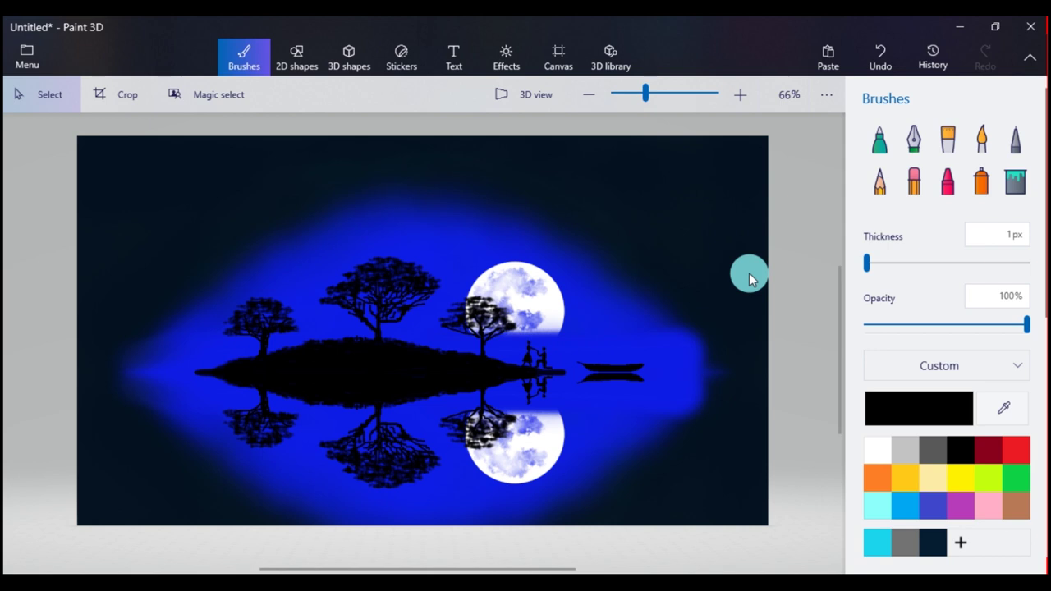
# Paint thin light blue horizon streaks on both sides of the hill with a Marker at 2 px thickness and 10% opacity
pyautogui.click(896, 506)
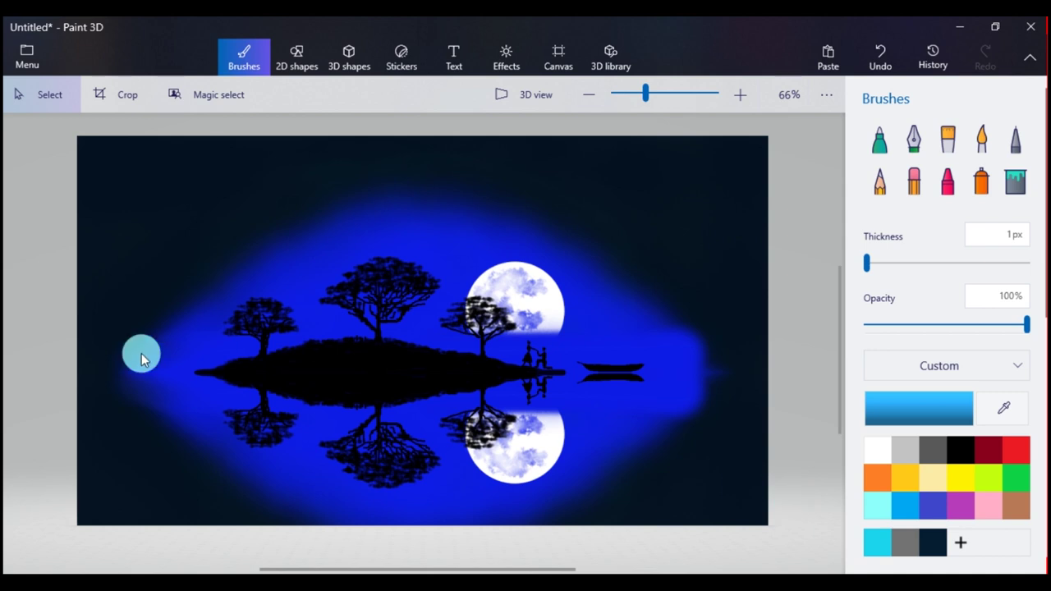
pyautogui.click(879, 139)
pyautogui.moveTo(1026, 325); pyautogui.dragTo(880, 330)
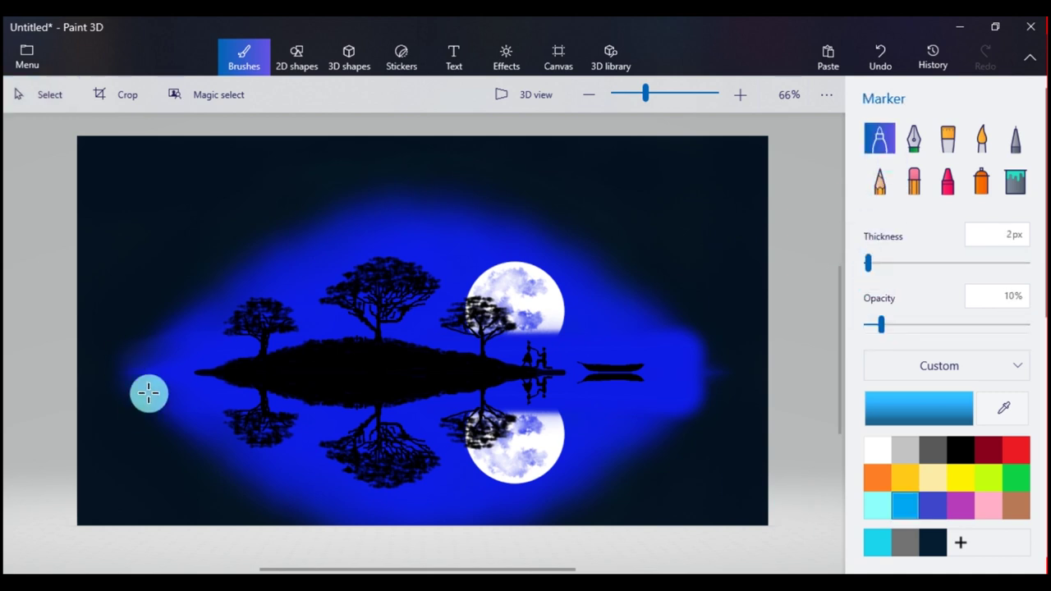
pyautogui.moveTo(126, 361)
pyautogui.mouseDown()
pyautogui.moveTo(227, 359)
pyautogui.moveTo(124, 359)
pyautogui.moveTo(176, 361)
pyautogui.mouseUp()
pyautogui.moveTo(495, 345)
pyautogui.mouseDown()
pyautogui.moveTo(677, 348)
pyautogui.moveTo(472, 349)
pyautogui.mouseUp()
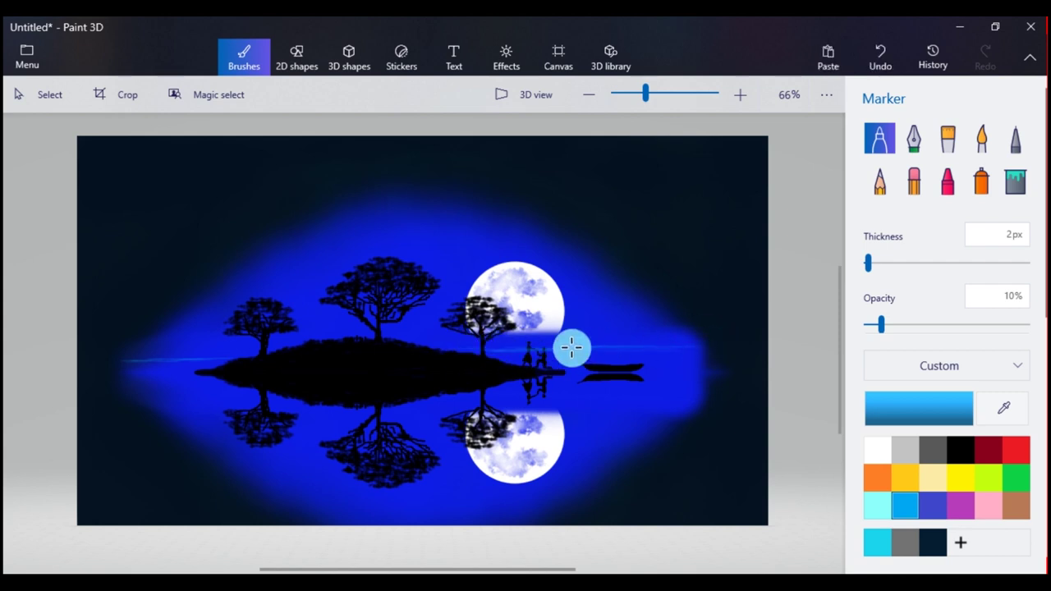
pyautogui.moveTo(549, 348)
pyautogui.mouseDown()
pyautogui.moveTo(491, 347)
pyautogui.moveTo(695, 347)
pyautogui.mouseUp()
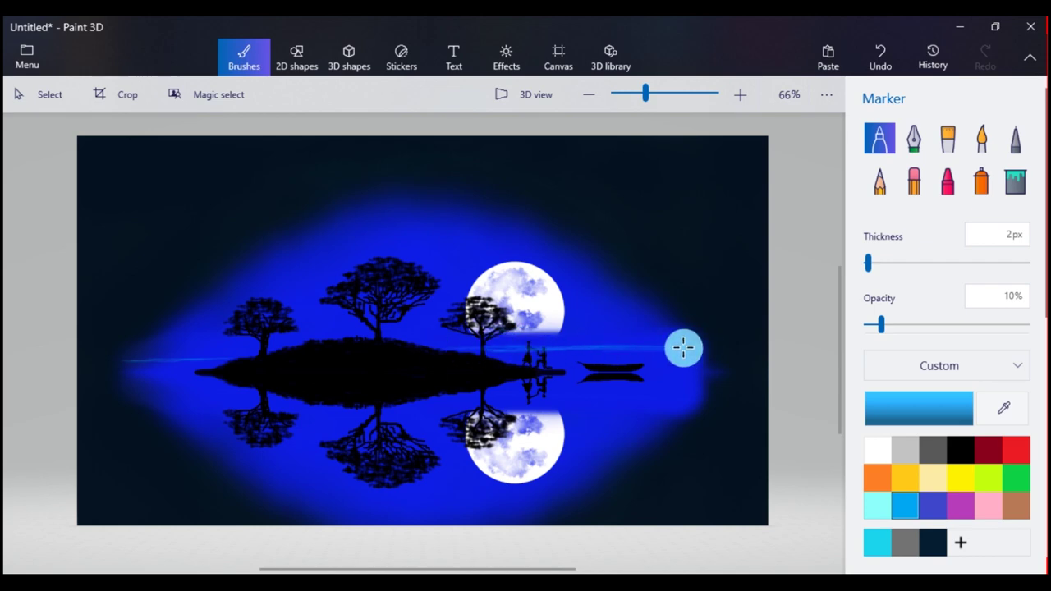
# Paint faint white horizontal shimmer on the water between the right tree and the woman, using the Marker at 2 px and 10% opacity
pyautogui.scroll(5, 519, 358)
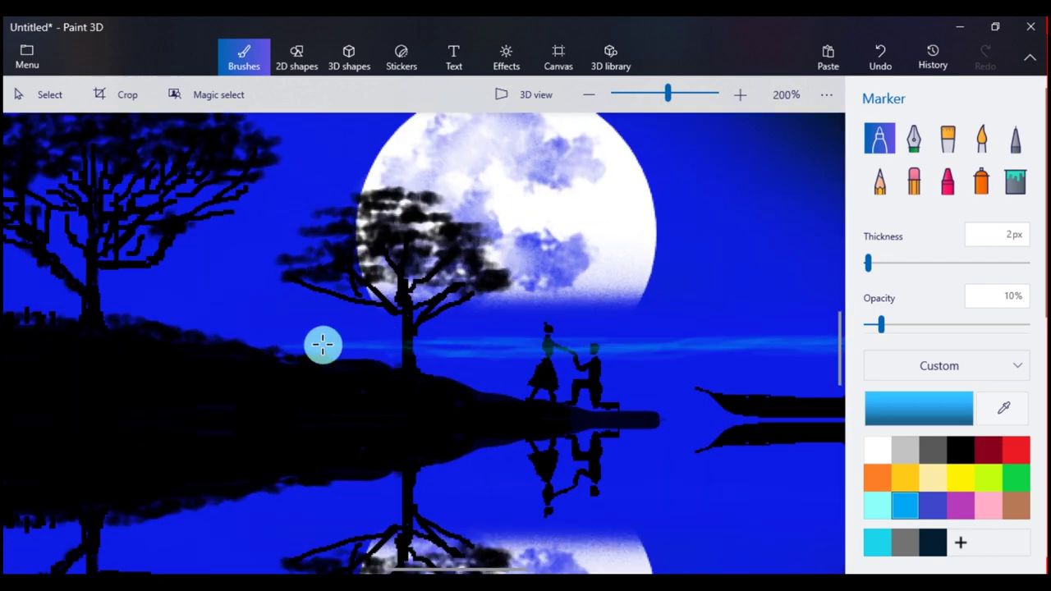
pyautogui.click(884, 446)
pyautogui.moveTo(413, 348)
pyautogui.mouseDown()
pyautogui.moveTo(520, 347)
pyautogui.moveTo(474, 350)
pyautogui.moveTo(514, 359)
pyautogui.moveTo(532, 344)
pyautogui.moveTo(416, 362)
pyautogui.moveTo(503, 356)
pyautogui.moveTo(394, 380)
pyautogui.moveTo(315, 381)
pyautogui.mouseUp()
pyautogui.scroll(3, 512, 361)
pyautogui.moveTo(361, 390); pyautogui.dragTo(525, 390)
pyautogui.moveTo(411, 398)
pyautogui.mouseDown()
pyautogui.moveTo(586, 370)
pyautogui.moveTo(439, 403)
pyautogui.moveTo(389, 427)
pyautogui.moveTo(536, 417)
pyautogui.moveTo(356, 417)
pyautogui.mouseUp()
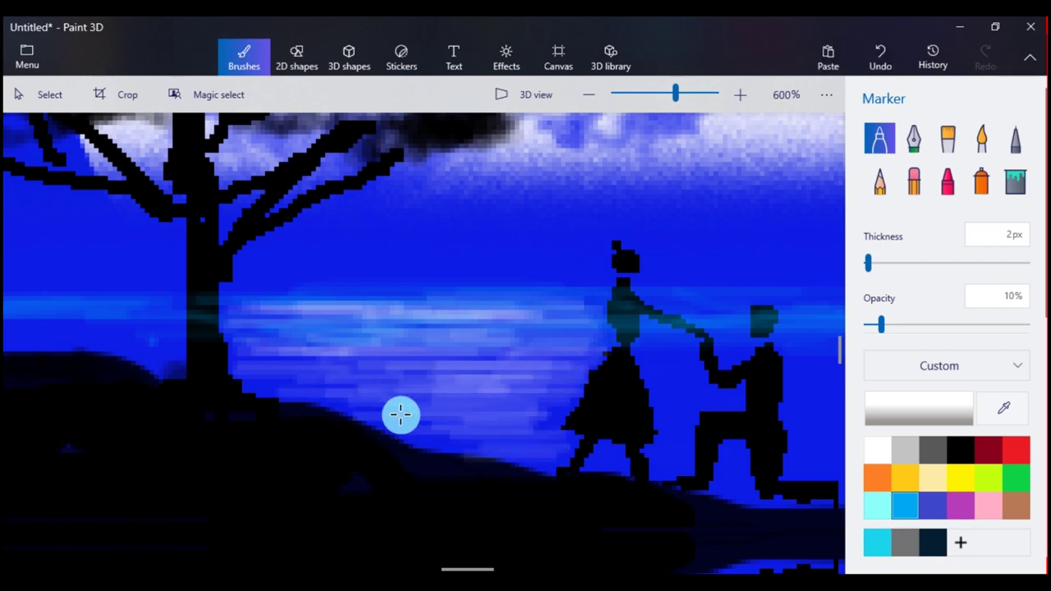
# Extend the white water shimmer between the two figures and out toward the boat
pyautogui.moveTo(466, 568); pyautogui.dragTo(486, 568)
pyautogui.moveTo(431, 297)
pyautogui.mouseDown()
pyautogui.moveTo(384, 297)
pyautogui.moveTo(440, 298)
pyautogui.moveTo(665, 363)
pyautogui.moveTo(497, 386)
pyautogui.moveTo(563, 386)
pyautogui.moveTo(572, 422)
pyautogui.moveTo(676, 432)
pyautogui.moveTo(705, 450)
pyautogui.moveTo(525, 467)
pyautogui.moveTo(546, 435)
pyautogui.moveTo(500, 373)
pyautogui.moveTo(418, 400)
pyautogui.moveTo(356, 349)
pyautogui.moveTo(391, 419)
pyautogui.moveTo(389, 444)
pyautogui.moveTo(428, 467)
pyautogui.mouseUp()
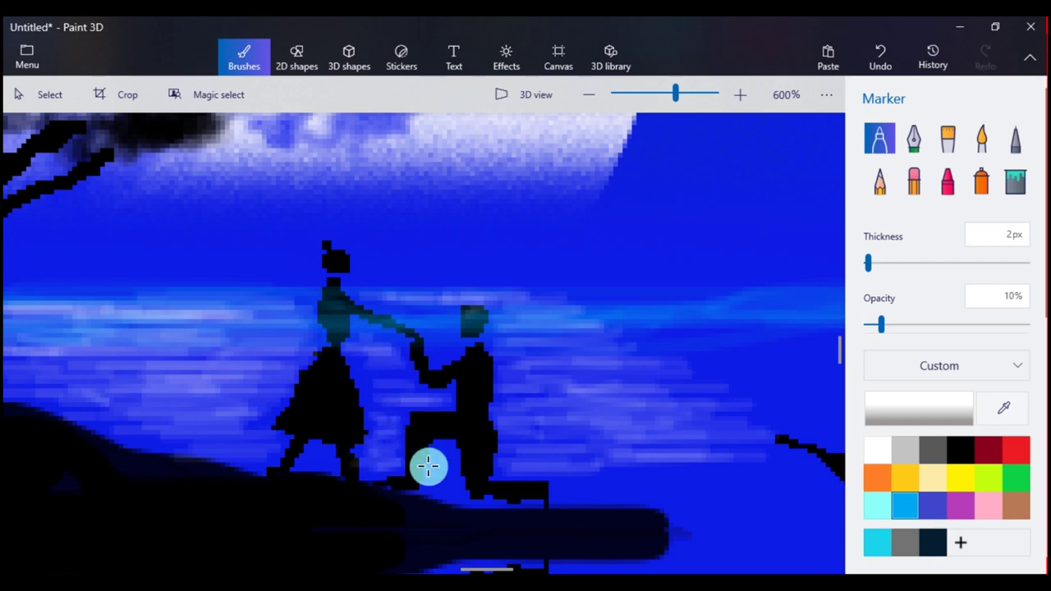
pyautogui.moveTo(446, 319); pyautogui.dragTo(433, 310)
pyautogui.moveTo(730, 464); pyautogui.dragTo(604, 464)
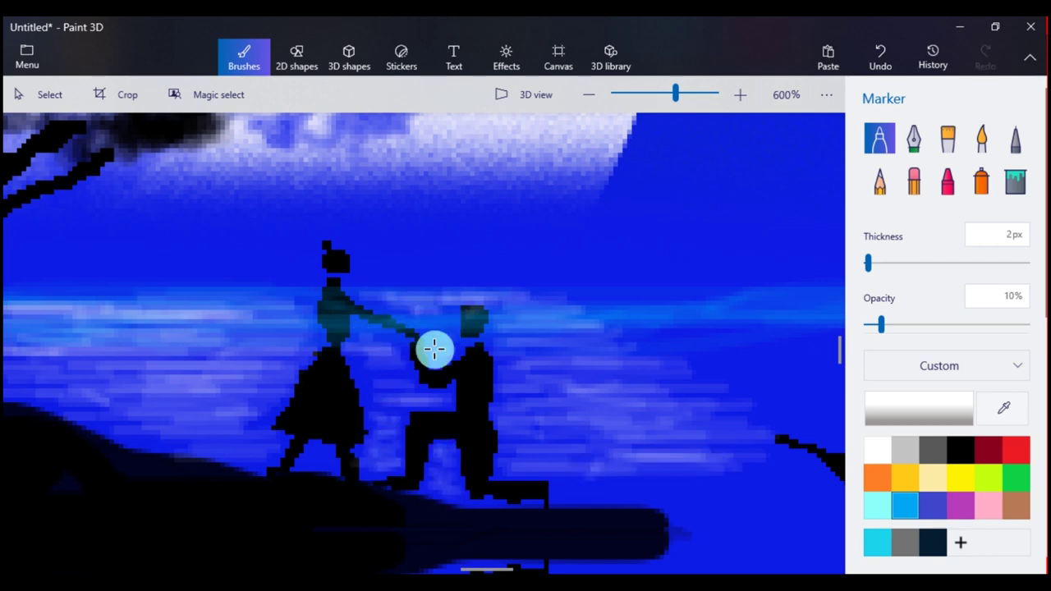
# Paint blue wave streaks on the water above the boat with the 2 px Marker at 29% opacity
pyautogui.scroll(-5, 524, 541)
pyautogui.moveTo(529, 568); pyautogui.dragTo(383, 568)
pyautogui.click(929, 504)
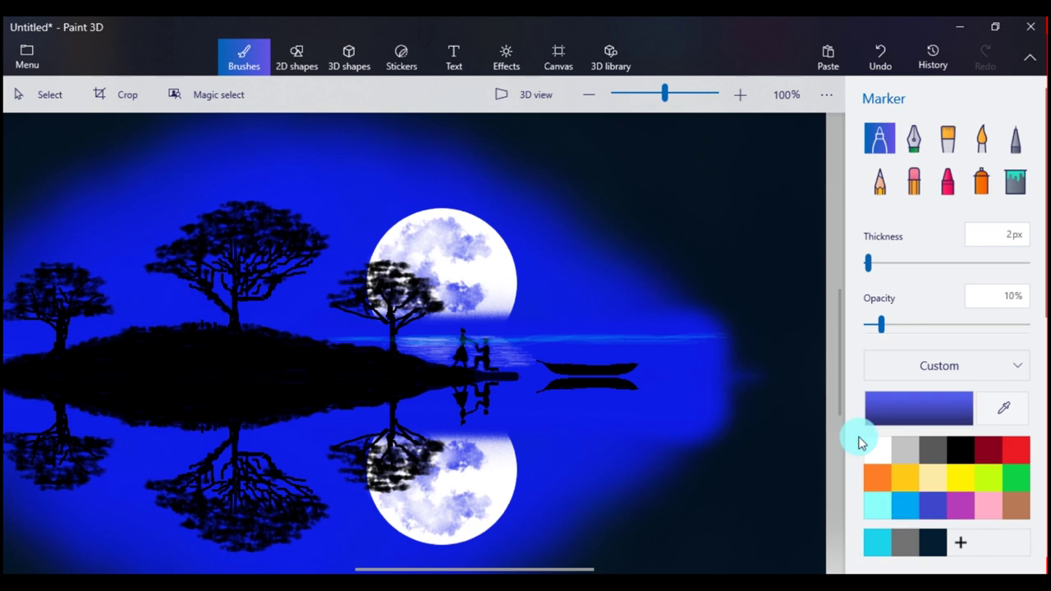
pyautogui.moveTo(624, 352)
pyautogui.mouseDown()
pyautogui.moveTo(501, 357)
pyautogui.moveTo(563, 347)
pyautogui.moveTo(627, 373)
pyautogui.mouseUp()
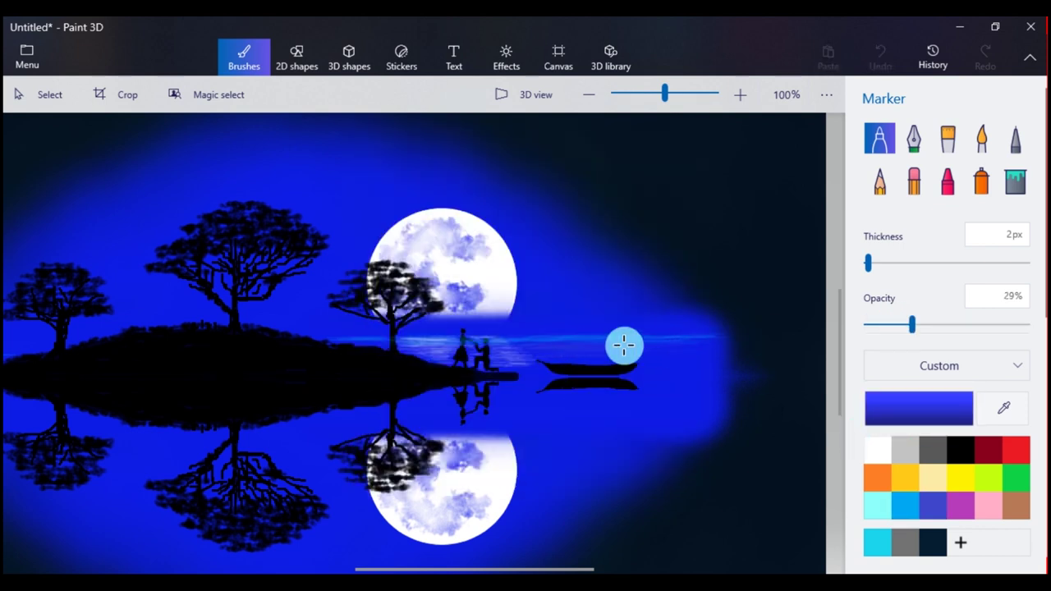
pyautogui.moveTo(621, 345); pyautogui.dragTo(633, 341)
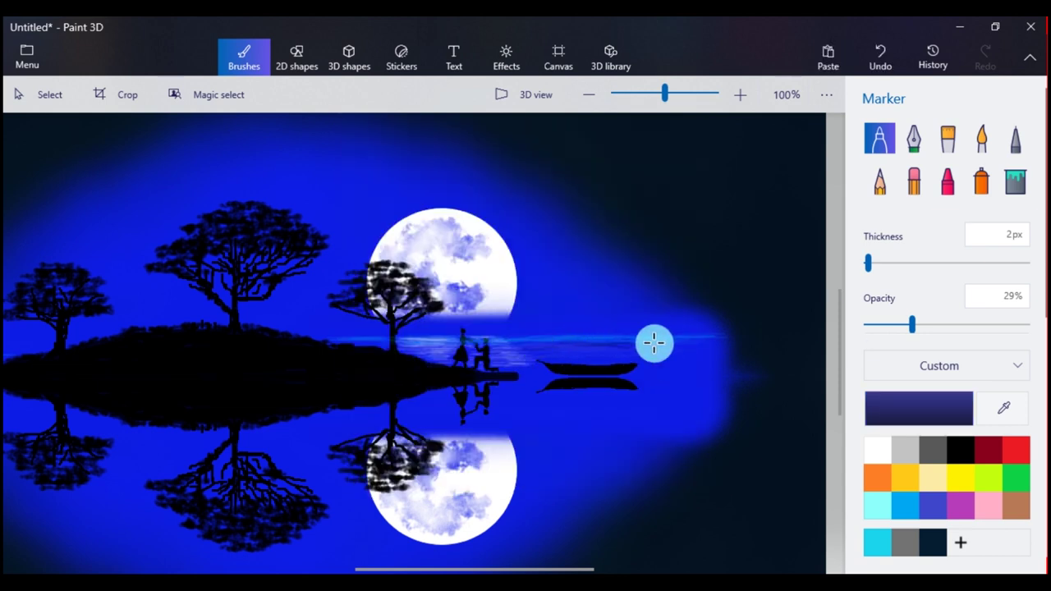
# Add fainter dark blue ripples across the water around the boat, lowering the Marker's opacity to 10%
pyautogui.moveTo(911, 325); pyautogui.dragTo(874, 326)
pyautogui.moveTo(652, 347)
pyautogui.mouseDown()
pyautogui.moveTo(540, 347)
pyautogui.moveTo(685, 351)
pyautogui.moveTo(582, 346)
pyautogui.moveTo(574, 361)
pyautogui.moveTo(698, 357)
pyautogui.moveTo(715, 384)
pyautogui.mouseUp()
pyautogui.moveTo(658, 354); pyautogui.dragTo(515, 352)
pyautogui.moveTo(874, 325); pyautogui.dragTo(881, 324)
pyautogui.moveTo(639, 345)
pyautogui.mouseDown()
pyautogui.moveTo(569, 344)
pyautogui.moveTo(651, 370)
pyautogui.moveTo(675, 360)
pyautogui.moveTo(549, 359)
pyautogui.moveTo(670, 375)
pyautogui.moveTo(647, 365)
pyautogui.moveTo(646, 383)
pyautogui.moveTo(640, 375)
pyautogui.mouseUp()
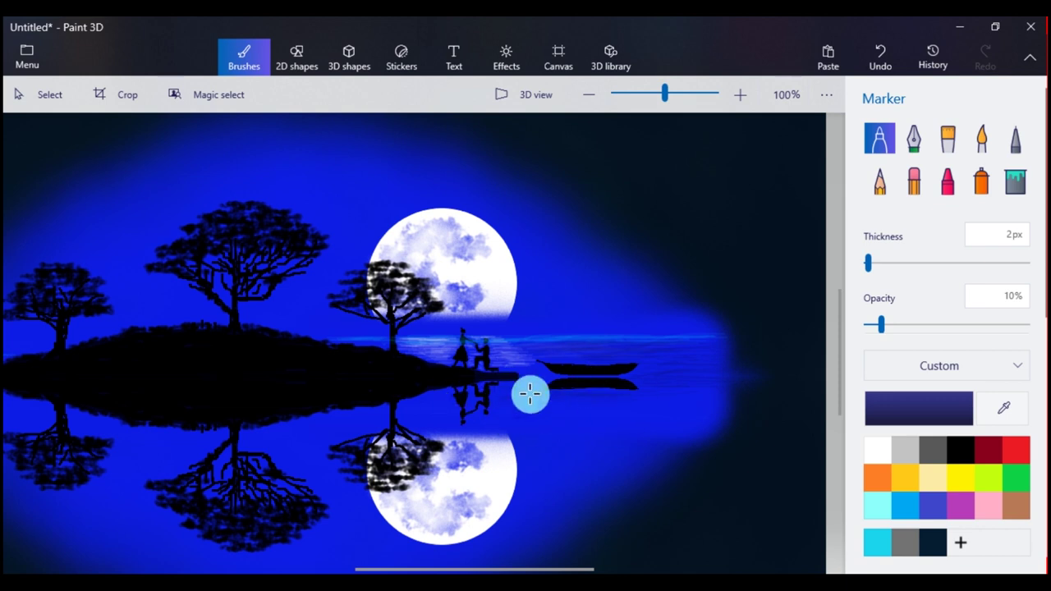
# Paint faint white ripples on the water below the boat, undoing one overly strong stroke and setting the Marker's opacity to 4%
pyautogui.click(884, 328)
pyautogui.moveTo(528, 399); pyautogui.dragTo(718, 399)
pyautogui.moveTo(630, 391)
pyautogui.mouseDown()
pyautogui.moveTo(732, 371)
pyautogui.moveTo(759, 386)
pyautogui.moveTo(399, 422)
pyautogui.moveTo(505, 402)
pyautogui.mouseUp()
pyautogui.hotkey('ctrl', 'z')
pyautogui.moveTo(884, 325); pyautogui.dragTo(870, 325)
pyautogui.moveTo(649, 397)
pyautogui.mouseDown()
pyautogui.moveTo(567, 427)
pyautogui.moveTo(539, 423)
pyautogui.mouseUp()
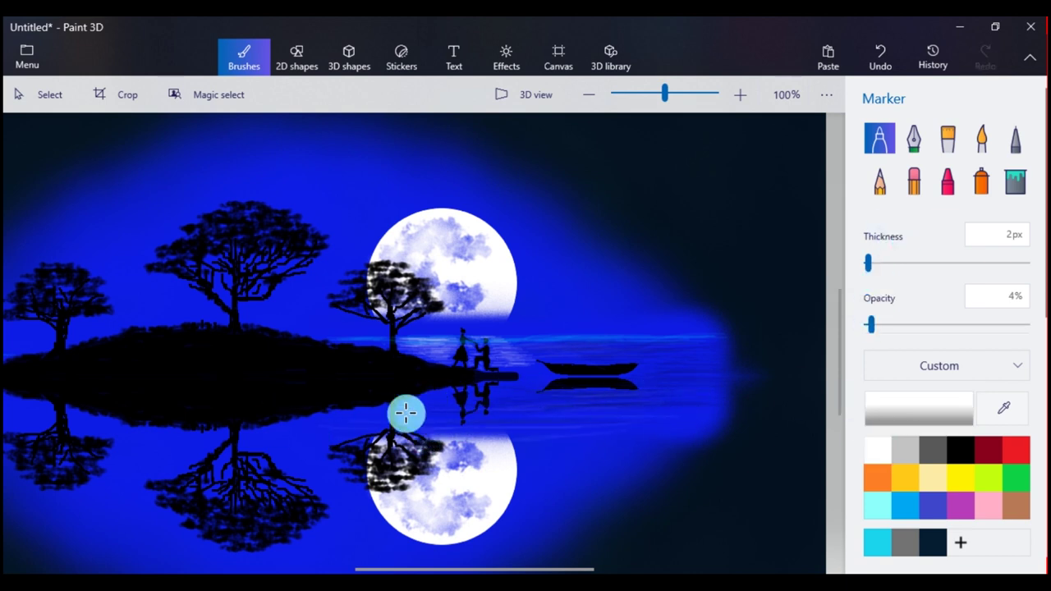
# Extend the 4% white ripples across the lower water toward the moon's reflection
pyautogui.moveTo(720, 432)
pyautogui.mouseDown()
pyautogui.moveTo(608, 415)
pyautogui.moveTo(467, 460)
pyautogui.moveTo(245, 441)
pyautogui.moveTo(710, 431)
pyautogui.mouseUp()
pyautogui.scroll(-2, 762, 366)
pyautogui.moveTo(493, 447); pyautogui.dragTo(682, 439)
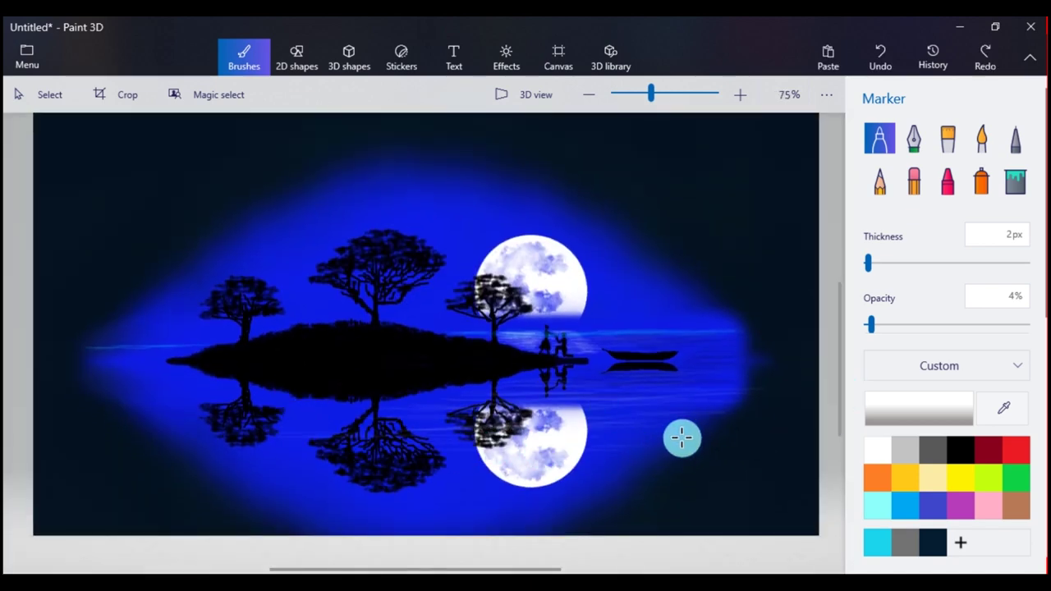
pyautogui.moveTo(506, 438)
pyautogui.mouseDown()
pyautogui.moveTo(350, 451)
pyautogui.moveTo(537, 424)
pyautogui.moveTo(473, 422)
pyautogui.mouseUp()
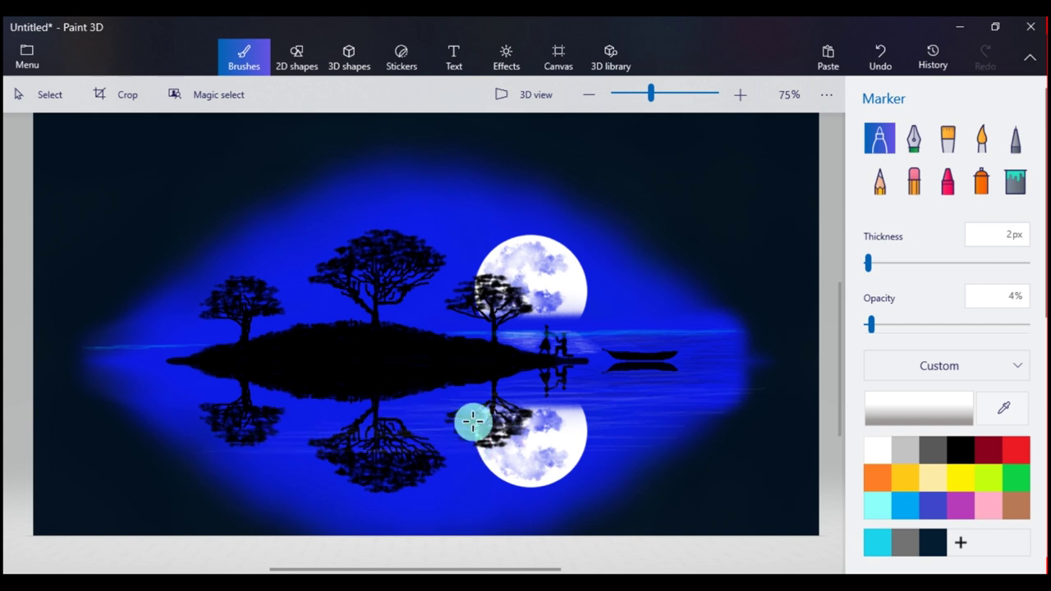
# Finish the white ripples by the moon's reflection and paint faint dark ripples across the water at 4% Marker opacity
pyautogui.moveTo(559, 436); pyautogui.dragTo(587, 453)
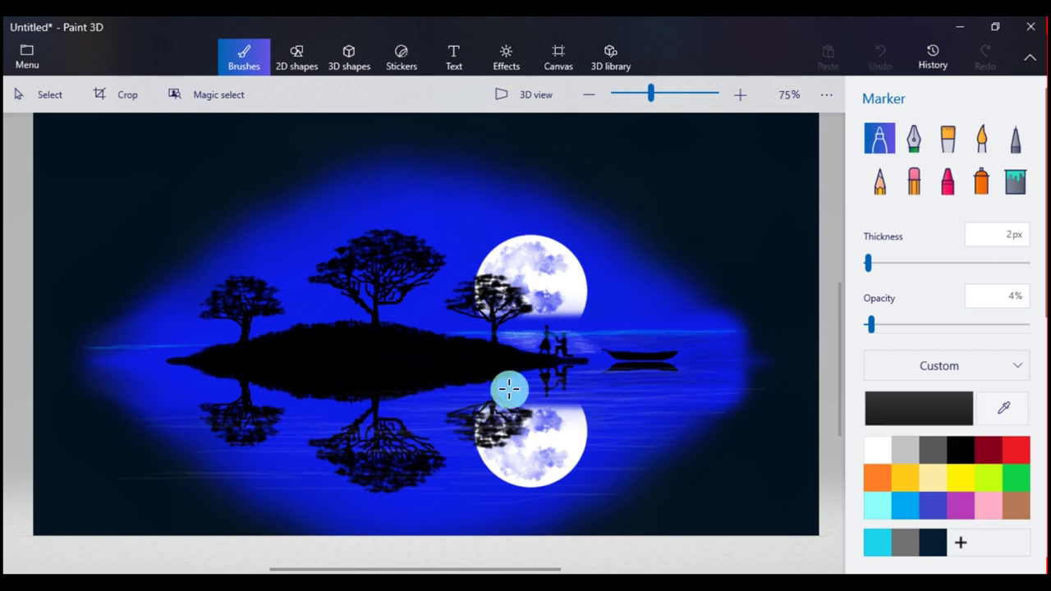
pyautogui.moveTo(660, 463); pyautogui.dragTo(265, 463)
pyautogui.moveTo(114, 354)
pyautogui.mouseDown()
pyautogui.moveTo(173, 357)
pyautogui.moveTo(75, 367)
pyautogui.mouseUp()
pyautogui.moveTo(135, 384)
pyautogui.mouseDown()
pyautogui.moveTo(72, 361)
pyautogui.moveTo(136, 365)
pyautogui.mouseUp()
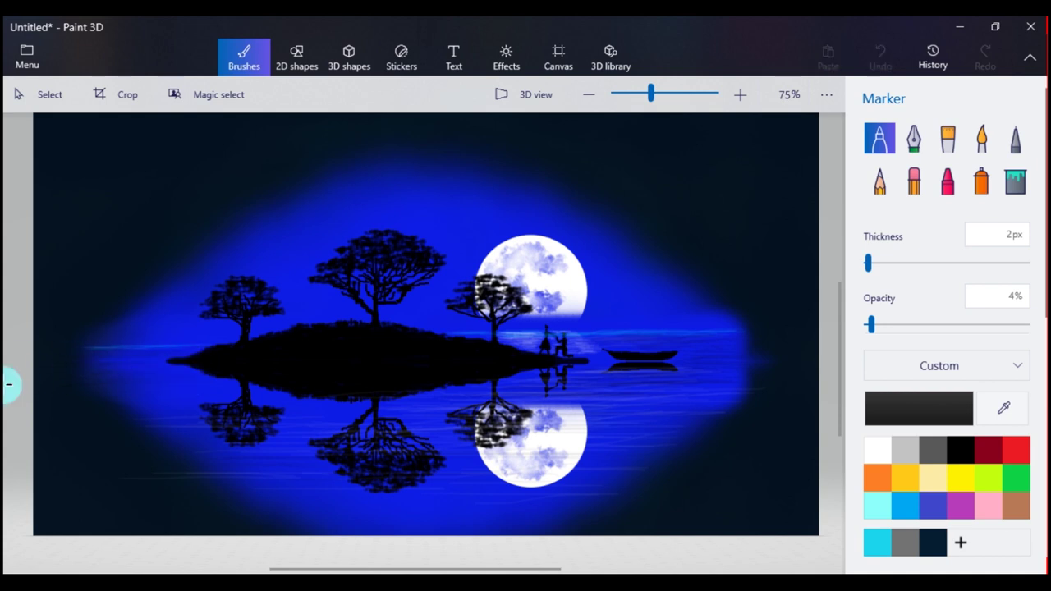
# Paint dark ripples on the water left of the hill and over the tree reflections at 6% Marker opacity
pyautogui.moveTo(871, 324); pyautogui.dragTo(875, 324)
pyautogui.moveTo(197, 399); pyautogui.dragTo(97, 392)
pyautogui.moveTo(235, 403); pyautogui.dragTo(73, 419)
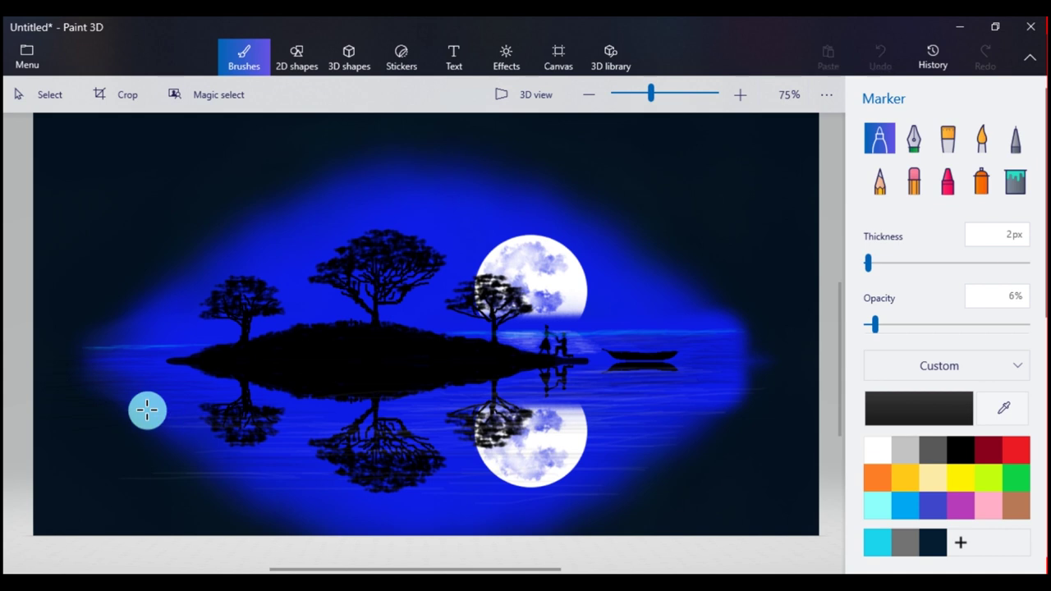
pyautogui.moveTo(221, 378); pyautogui.dragTo(41, 385)
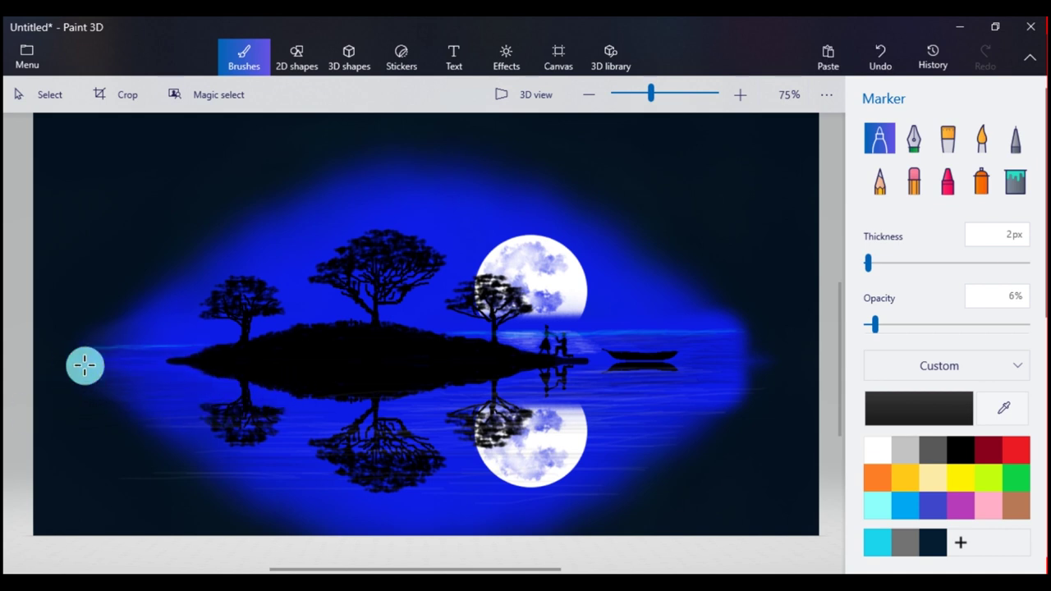
pyautogui.moveTo(246, 409); pyautogui.dragTo(435, 413)
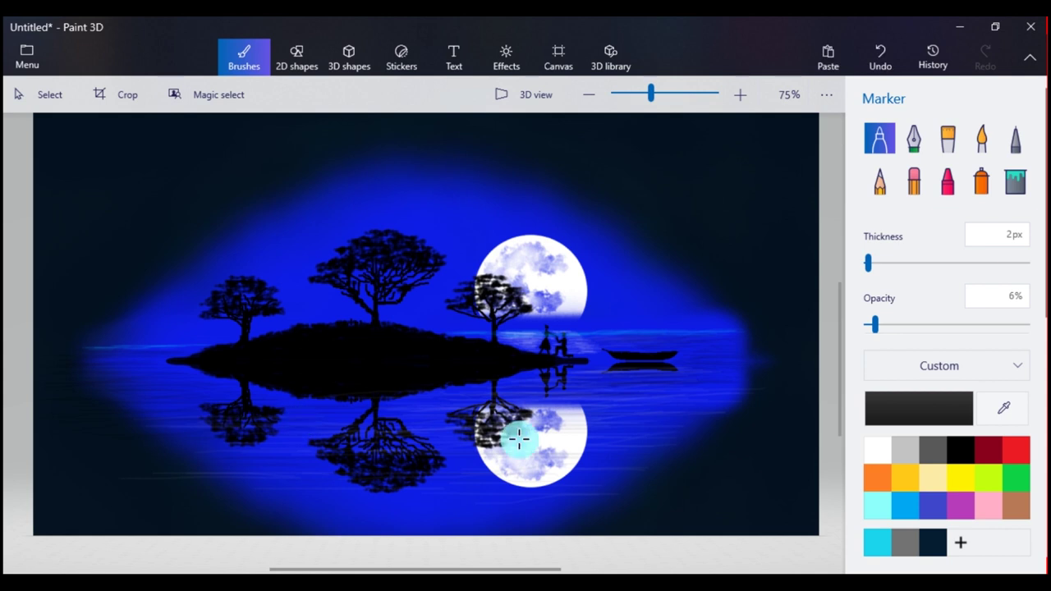
# Strengthen the dark ripples around the hill's left end, using the Marker at 22% and then 12% opacity
pyautogui.moveTo(875, 325); pyautogui.dragTo(900, 326)
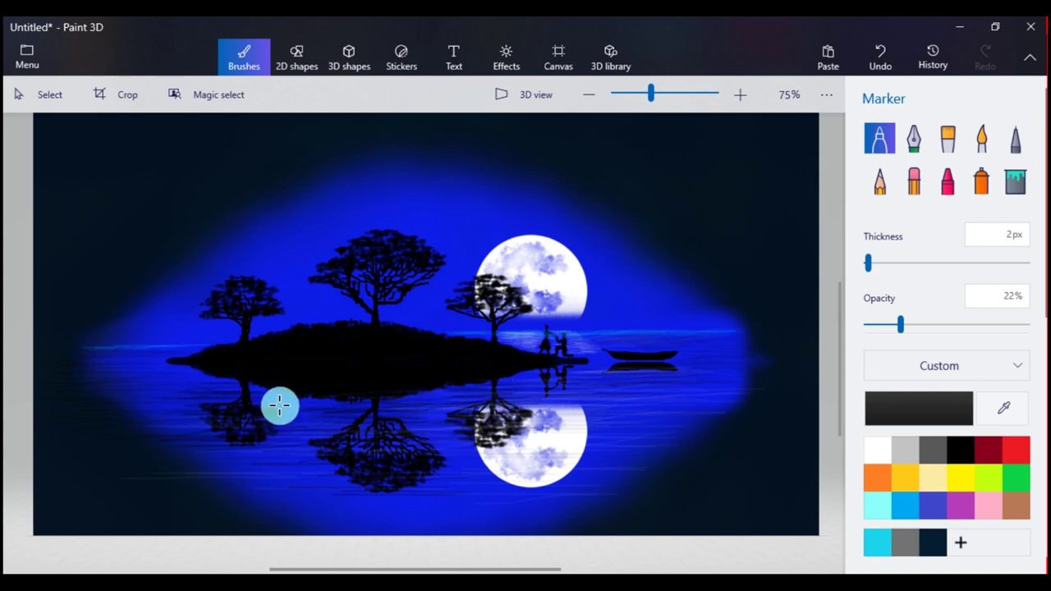
pyautogui.moveTo(901, 324); pyautogui.dragTo(883, 324)
pyautogui.moveTo(163, 365); pyautogui.dragTo(131, 360)
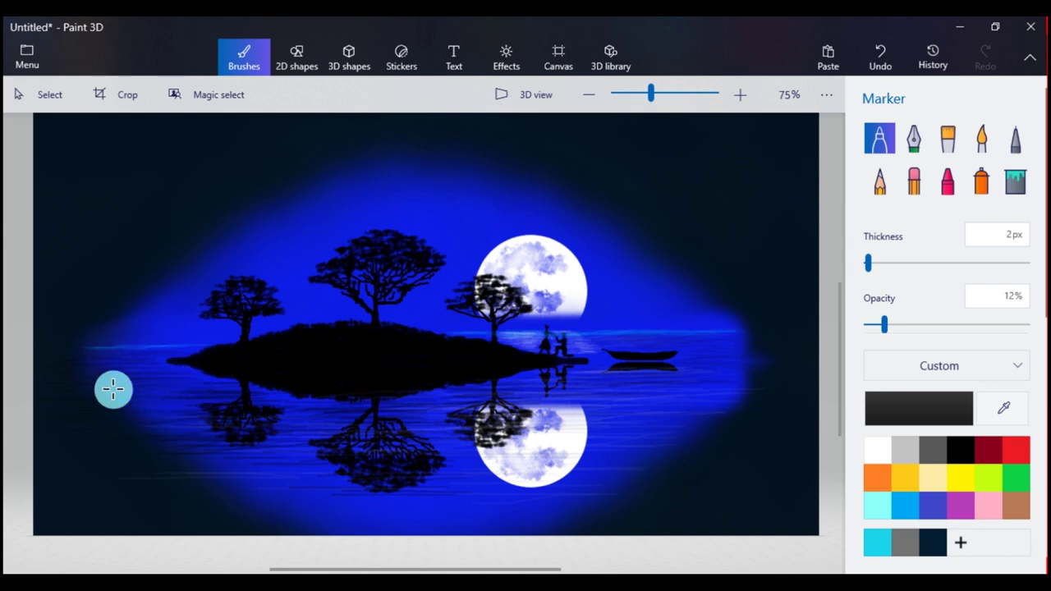
# Streak the three tree reflections with dark ripples, raising the Marker's opacity to 32% and then 64%
pyautogui.click(915, 327)
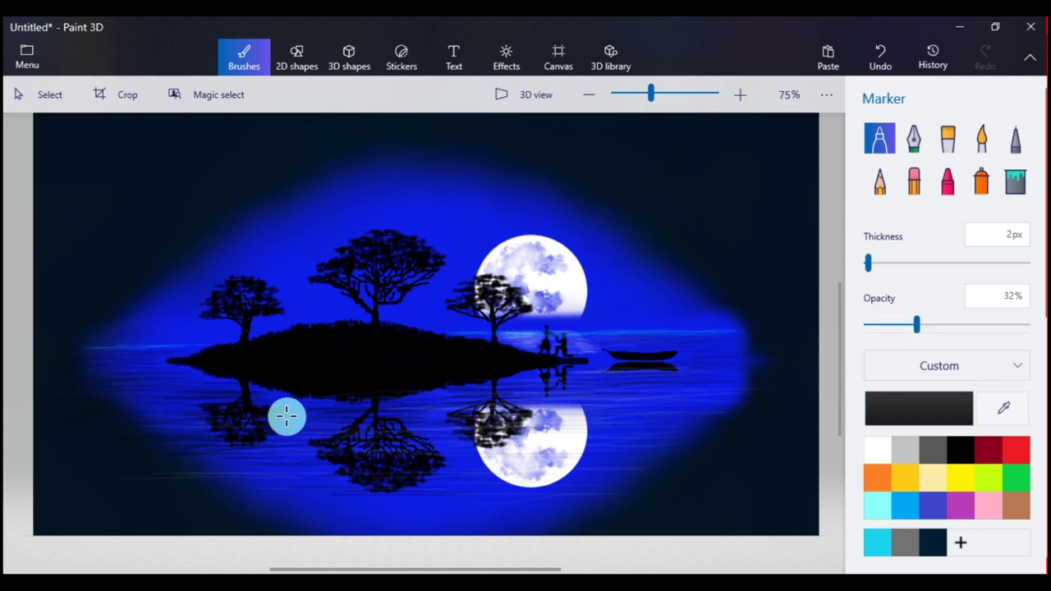
pyautogui.click(968, 324)
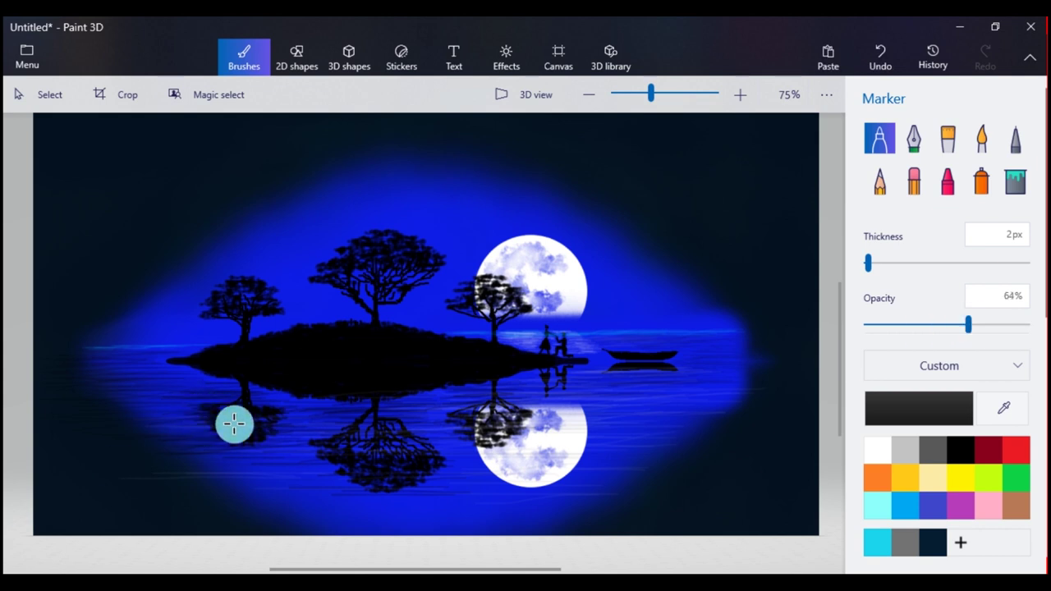
pyautogui.moveTo(255, 440)
pyautogui.mouseDown()
pyautogui.moveTo(274, 424)
pyautogui.moveTo(211, 425)
pyautogui.moveTo(242, 400)
pyautogui.mouseUp()
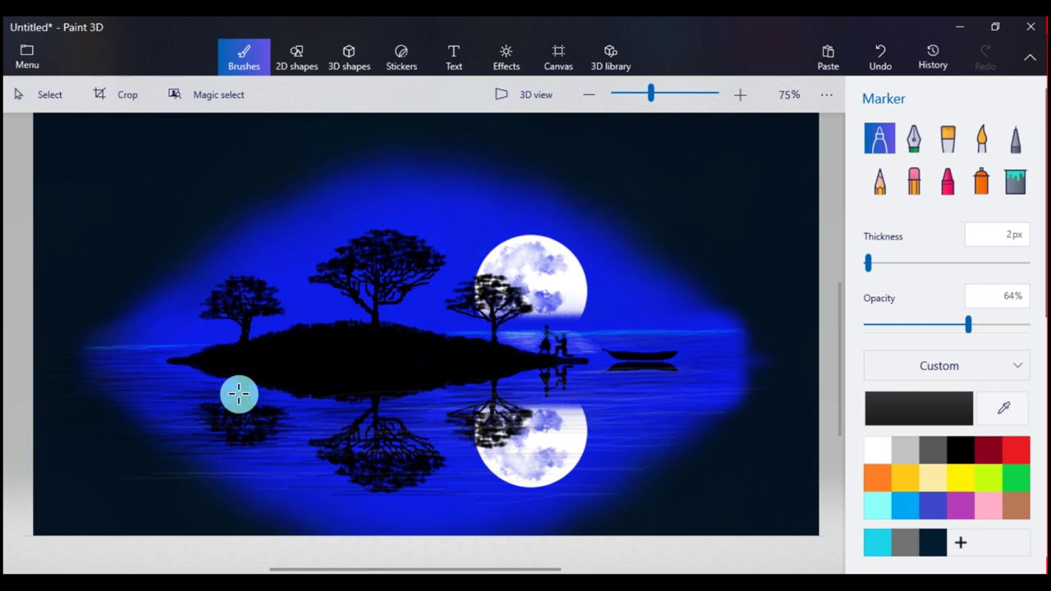
pyautogui.moveTo(401, 491); pyautogui.dragTo(334, 472)
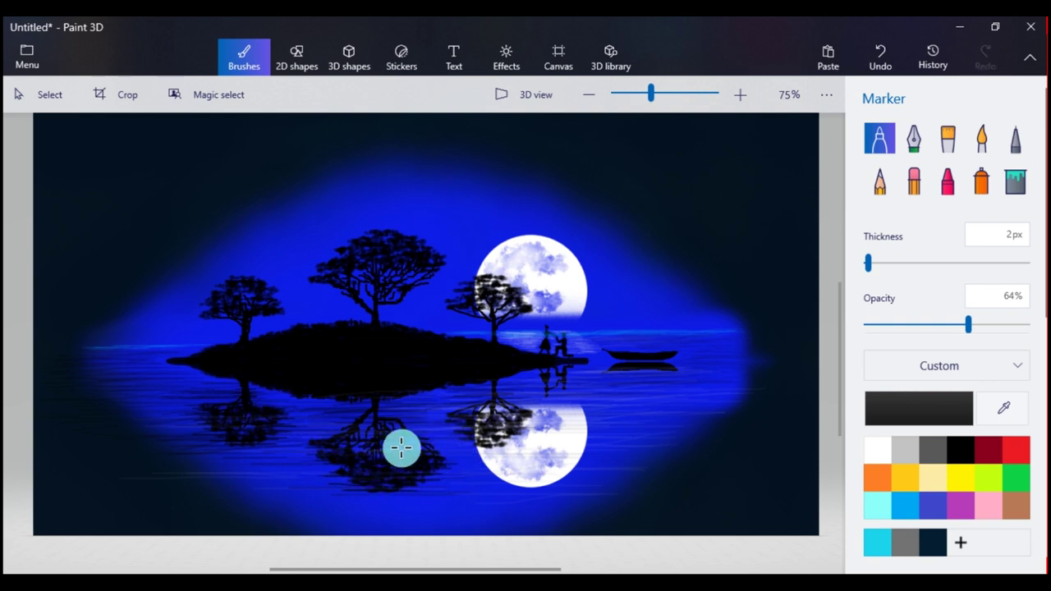
pyautogui.moveTo(468, 432); pyautogui.dragTo(461, 419)
pyautogui.moveTo(525, 412); pyautogui.dragTo(491, 426)
# Paint white ripples across the tree reflections and lower water at 10% Marker opacity, then reduce the opacity to 3%
pyautogui.moveTo(917, 330); pyautogui.dragTo(881, 325)
pyautogui.moveTo(385, 438)
pyautogui.mouseDown()
pyautogui.moveTo(399, 462)
pyautogui.moveTo(422, 460)
pyautogui.mouseUp()
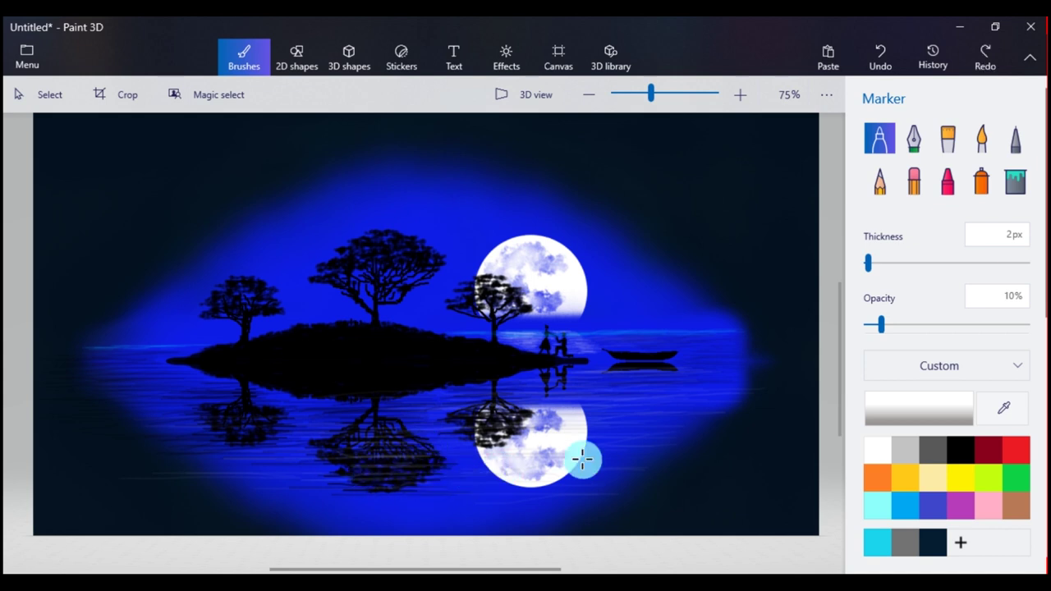
pyautogui.moveTo(290, 427)
pyautogui.mouseDown()
pyautogui.moveTo(182, 446)
pyautogui.moveTo(281, 408)
pyautogui.mouseUp()
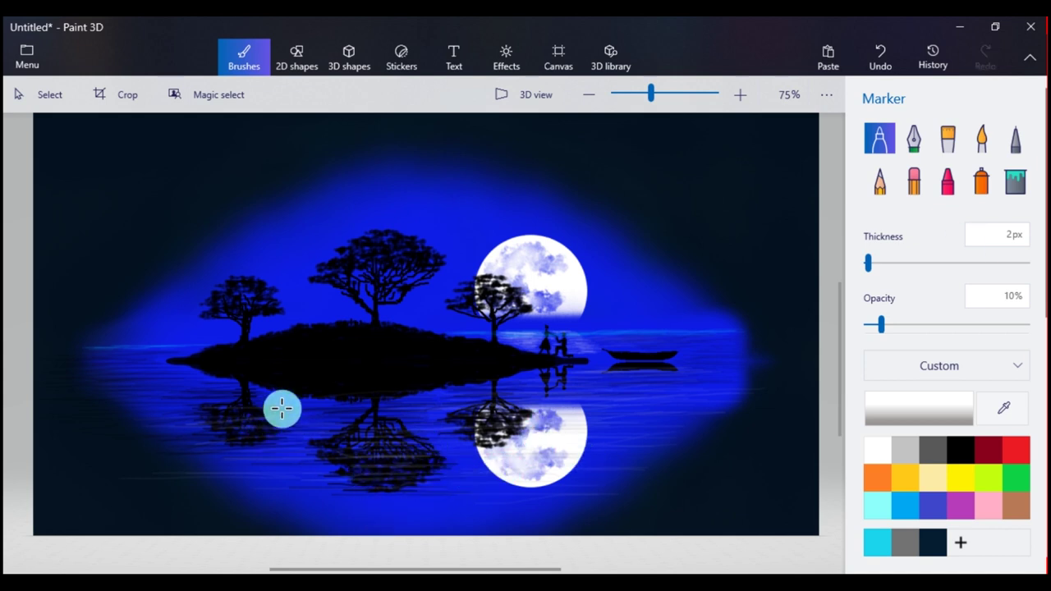
pyautogui.moveTo(881, 325); pyautogui.dragTo(869, 325)
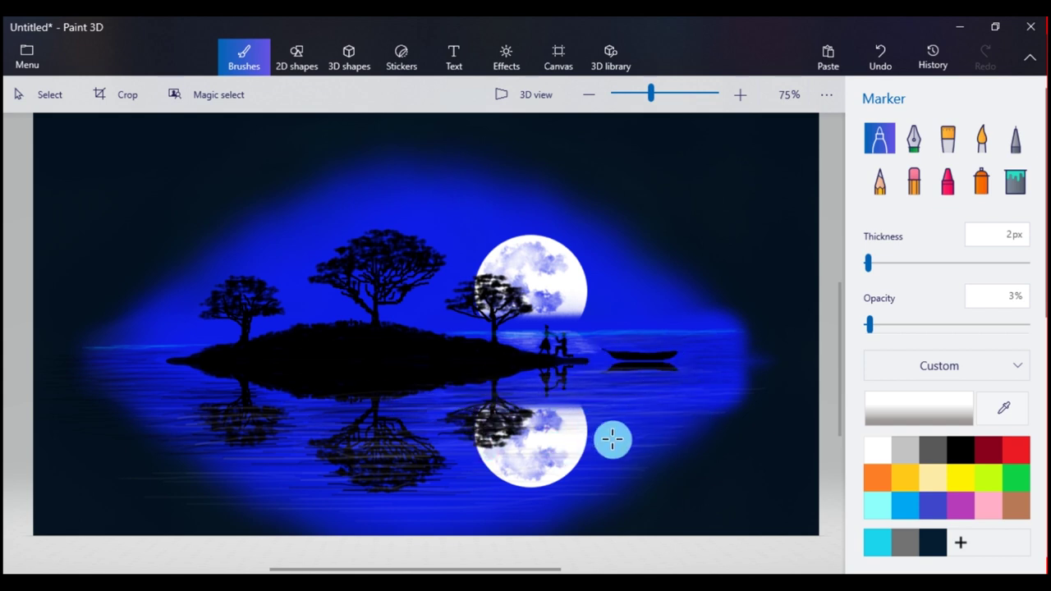
# Paint dark ripples across the moon's reflection, raising the Marker's opacity to 5% and then 17%
pyautogui.click(967, 449)
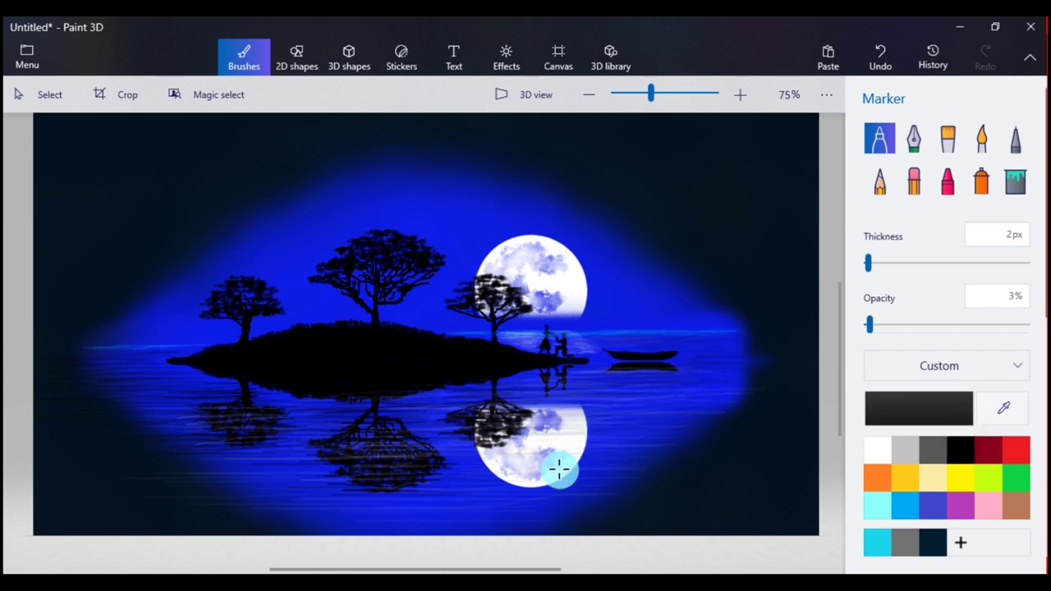
pyautogui.click(873, 324)
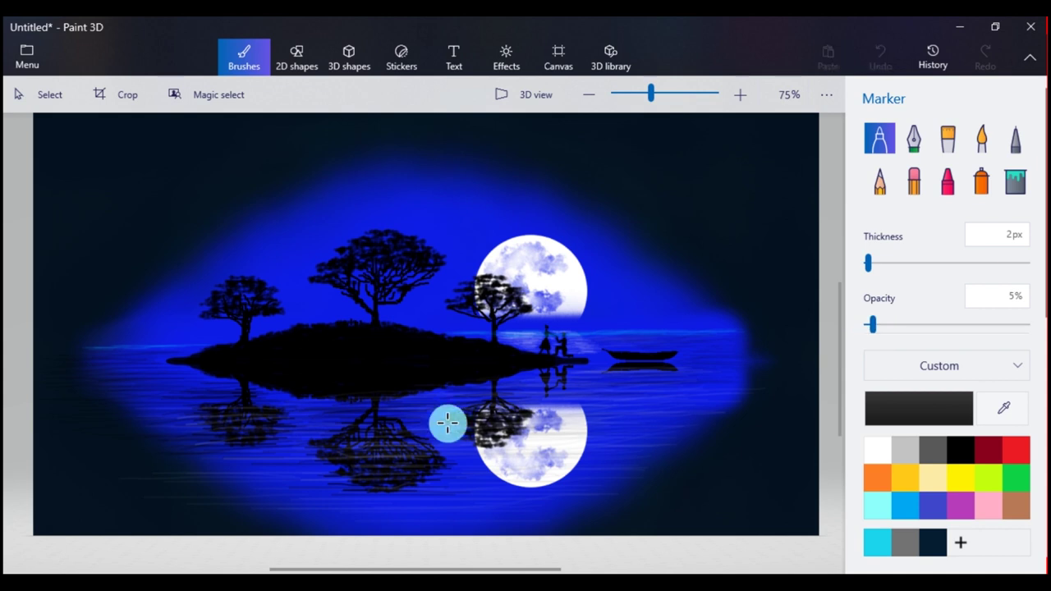
pyautogui.click(875, 443)
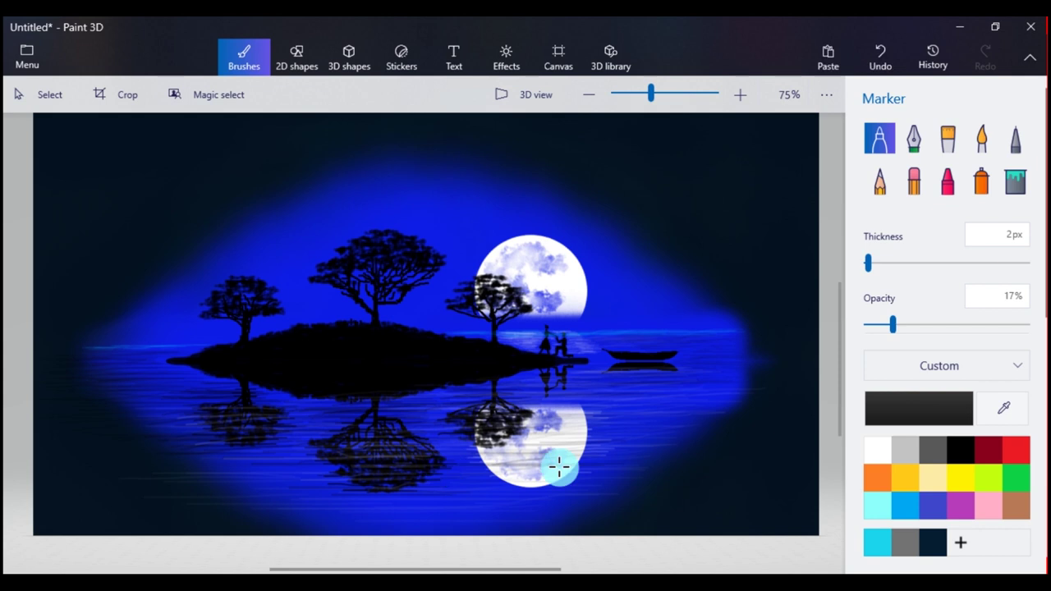
pyautogui.moveTo(548, 416)
pyautogui.mouseDown()
pyautogui.moveTo(667, 424)
pyautogui.moveTo(529, 447)
pyautogui.mouseUp()
pyautogui.moveTo(749, 443); pyautogui.dragTo(443, 452)
pyautogui.moveTo(579, 476); pyautogui.dragTo(520, 480)
# Sample the water's blue and paint blue ripples over the moon's reflection and the water beside it at 17% opacity
pyautogui.click(1002, 408)
pyautogui.click(598, 457)
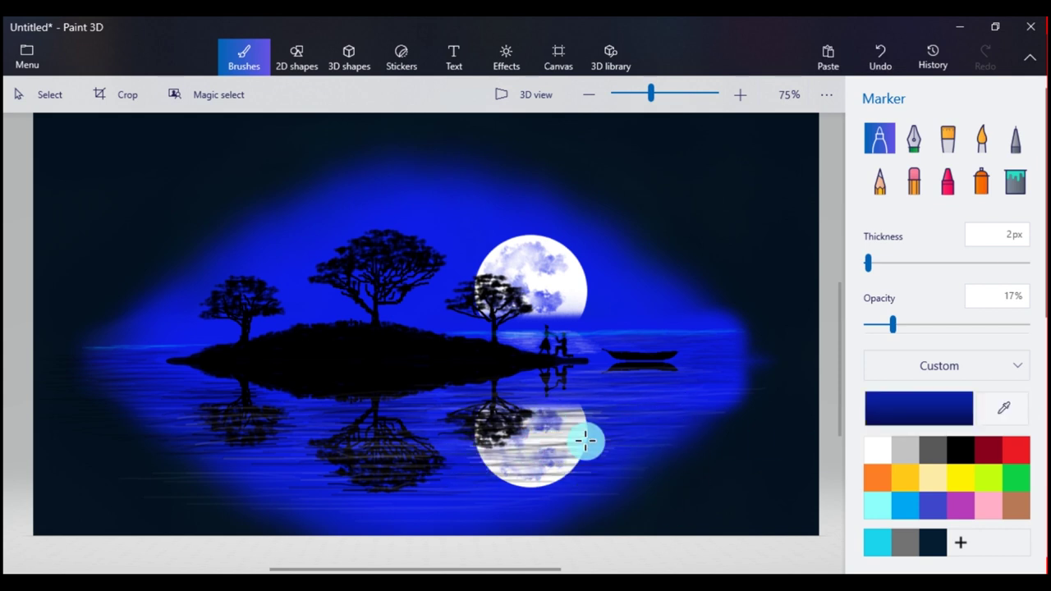
pyautogui.moveTo(631, 467)
pyautogui.mouseDown()
pyautogui.moveTo(471, 424)
pyautogui.moveTo(647, 427)
pyautogui.moveTo(497, 463)
pyautogui.mouseUp()
pyautogui.moveTo(639, 444)
pyautogui.mouseDown()
pyautogui.moveTo(462, 421)
pyautogui.moveTo(435, 445)
pyautogui.moveTo(664, 448)
pyautogui.moveTo(462, 474)
pyautogui.moveTo(588, 468)
pyautogui.moveTo(476, 417)
pyautogui.moveTo(348, 408)
pyautogui.moveTo(209, 432)
pyautogui.moveTo(481, 442)
pyautogui.moveTo(488, 484)
pyautogui.moveTo(586, 488)
pyautogui.mouseUp()
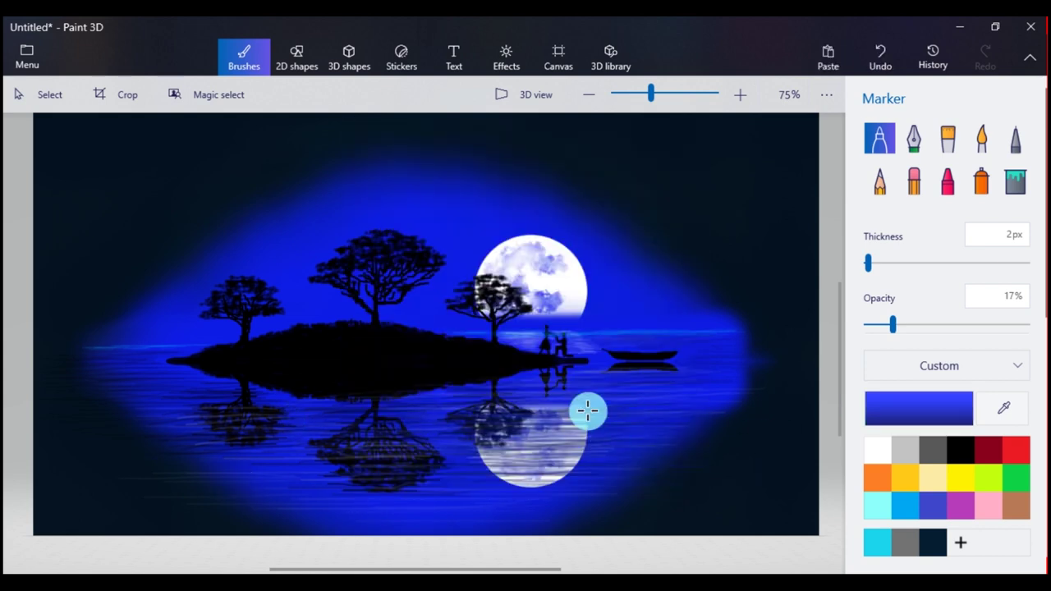
pyautogui.moveTo(588, 412)
pyautogui.mouseDown()
pyautogui.moveTo(321, 469)
pyautogui.moveTo(586, 485)
pyautogui.moveTo(645, 517)
pyautogui.moveTo(677, 476)
pyautogui.moveTo(675, 427)
pyautogui.moveTo(711, 443)
pyautogui.mouseUp()
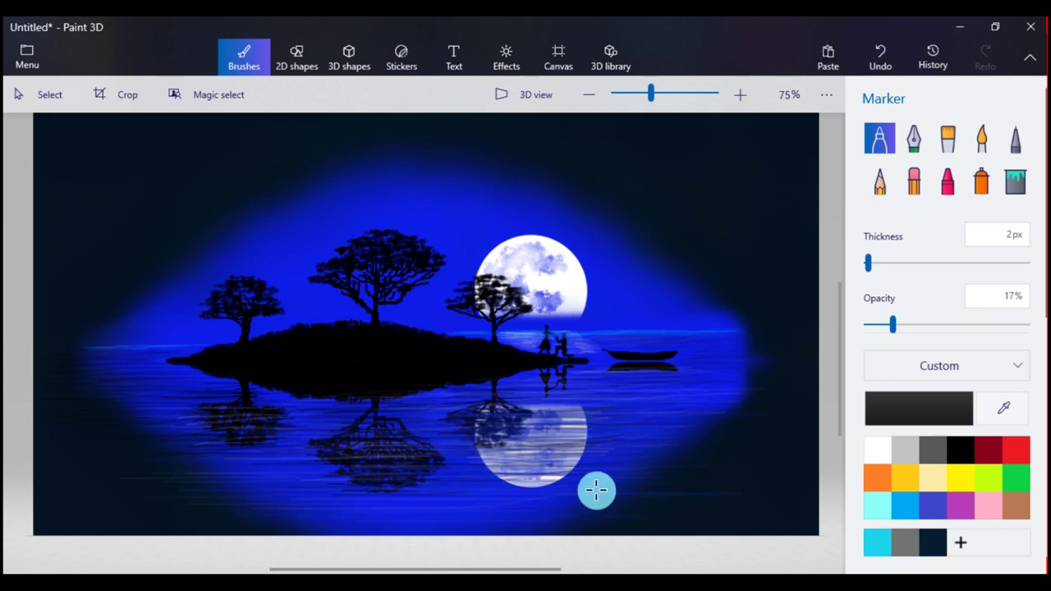
# Paint dark ripples at 17% opacity across the water below the boat, beneath the hill and over the tree reflections
pyautogui.moveTo(596, 490)
pyautogui.mouseDown()
pyautogui.moveTo(324, 434)
pyautogui.moveTo(657, 394)
pyautogui.moveTo(282, 472)
pyautogui.moveTo(337, 436)
pyautogui.moveTo(626, 380)
pyautogui.mouseUp()
pyautogui.moveTo(735, 364)
pyautogui.mouseDown()
pyautogui.moveTo(533, 408)
pyautogui.moveTo(546, 487)
pyautogui.moveTo(520, 500)
pyautogui.mouseUp()
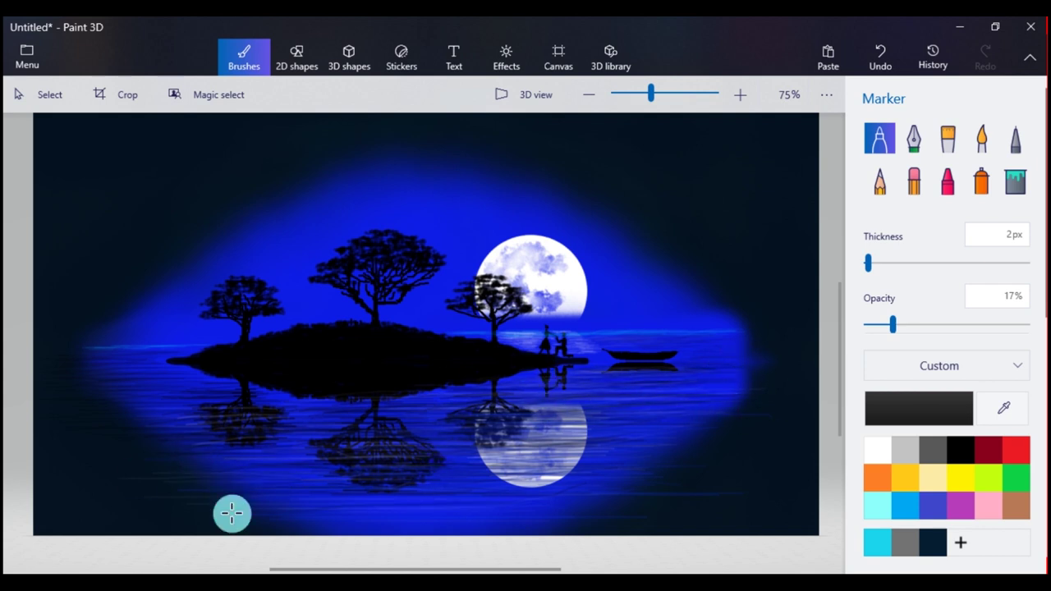
pyautogui.scroll(-1, 633, 465)
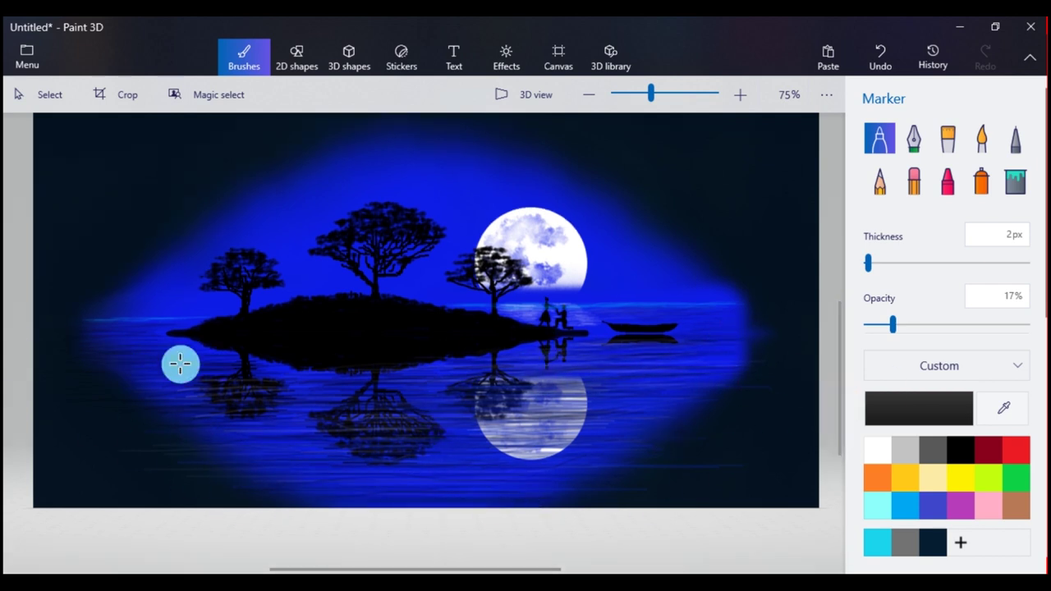
pyautogui.moveTo(328, 355)
pyautogui.mouseDown()
pyautogui.moveTo(340, 369)
pyautogui.moveTo(369, 369)
pyautogui.moveTo(263, 372)
pyautogui.moveTo(450, 357)
pyautogui.mouseUp()
pyautogui.moveTo(354, 377); pyautogui.dragTo(234, 350)
pyautogui.moveTo(612, 351)
pyautogui.mouseDown()
pyautogui.moveTo(546, 366)
pyautogui.moveTo(559, 342)
pyautogui.moveTo(436, 389)
pyautogui.moveTo(531, 351)
pyautogui.moveTo(534, 403)
pyautogui.moveTo(251, 413)
pyautogui.moveTo(328, 378)
pyautogui.mouseUp()
pyautogui.moveTo(239, 394)
pyautogui.mouseDown()
pyautogui.moveTo(194, 355)
pyautogui.moveTo(123, 364)
pyautogui.moveTo(98, 407)
pyautogui.mouseUp()
# Paint white ripples across the water and the moon's reflection, lowering the Marker's opacity from 17% to 7%
pyautogui.click(882, 449)
pyautogui.moveTo(411, 404)
pyautogui.mouseDown()
pyautogui.moveTo(643, 404)
pyautogui.moveTo(566, 393)
pyautogui.moveTo(641, 412)
pyautogui.mouseUp()
pyautogui.moveTo(396, 459); pyautogui.dragTo(640, 444)
pyautogui.moveTo(893, 324); pyautogui.dragTo(876, 324)
pyautogui.moveTo(421, 484)
pyautogui.mouseDown()
pyautogui.moveTo(578, 447)
pyautogui.moveTo(563, 382)
pyautogui.mouseUp()
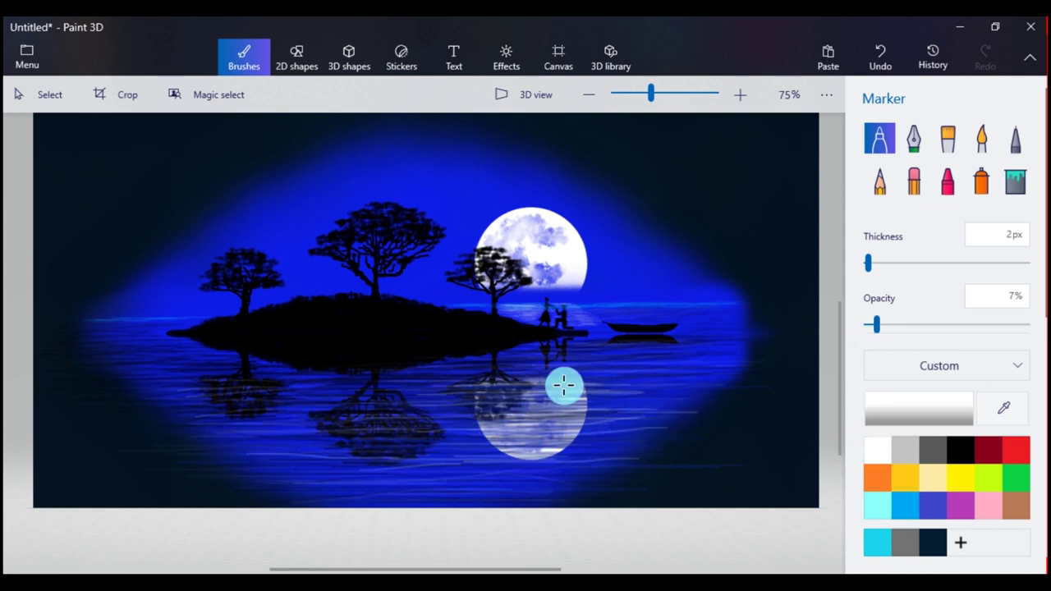
pyautogui.moveTo(635, 354)
pyautogui.mouseDown()
pyautogui.moveTo(699, 425)
pyautogui.moveTo(499, 424)
pyautogui.mouseUp()
# Add stronger ripples over the moon's reflection and the lower water with the Marker's opacity raised
pyautogui.moveTo(876, 325); pyautogui.dragTo(909, 325)
pyautogui.moveTo(625, 388)
pyautogui.mouseDown()
pyautogui.moveTo(498, 394)
pyautogui.moveTo(583, 393)
pyautogui.moveTo(658, 410)
pyautogui.moveTo(559, 387)
pyautogui.mouseUp()
pyautogui.moveTo(199, 430); pyautogui.dragTo(631, 456)
pyautogui.moveTo(571, 375); pyautogui.dragTo(654, 351)
pyautogui.moveTo(434, 383); pyautogui.dragTo(122, 436)
# Round and darken the water's outer edges with the near-black Spray can at 41 px and 56% opacity
pyautogui.moveTo(839, 365); pyautogui.dragTo(839, 348)
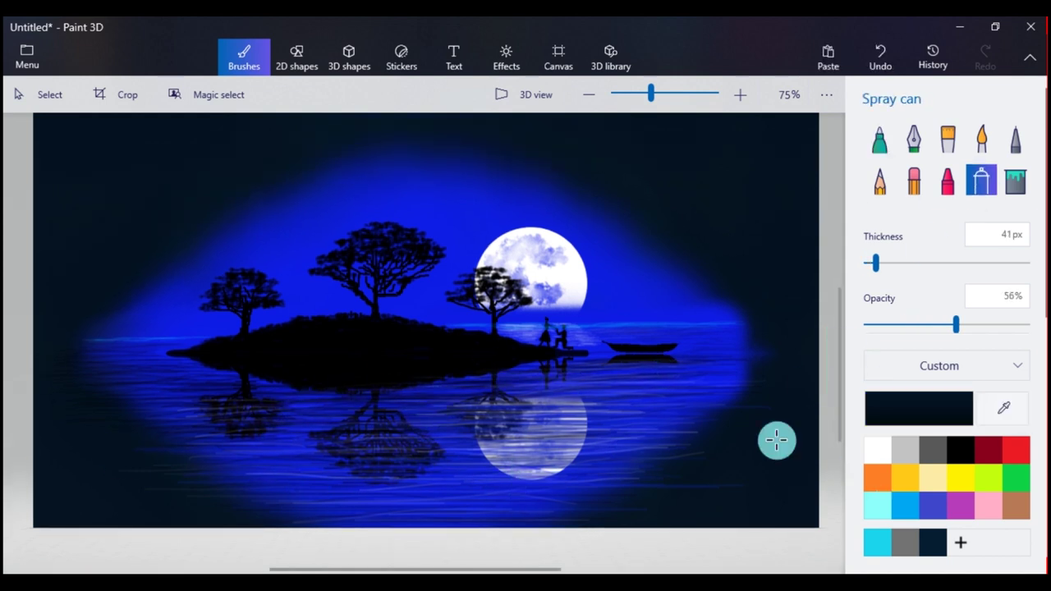
pyautogui.moveTo(774, 440)
pyautogui.mouseDown()
pyautogui.moveTo(751, 392)
pyautogui.moveTo(712, 492)
pyautogui.mouseUp()
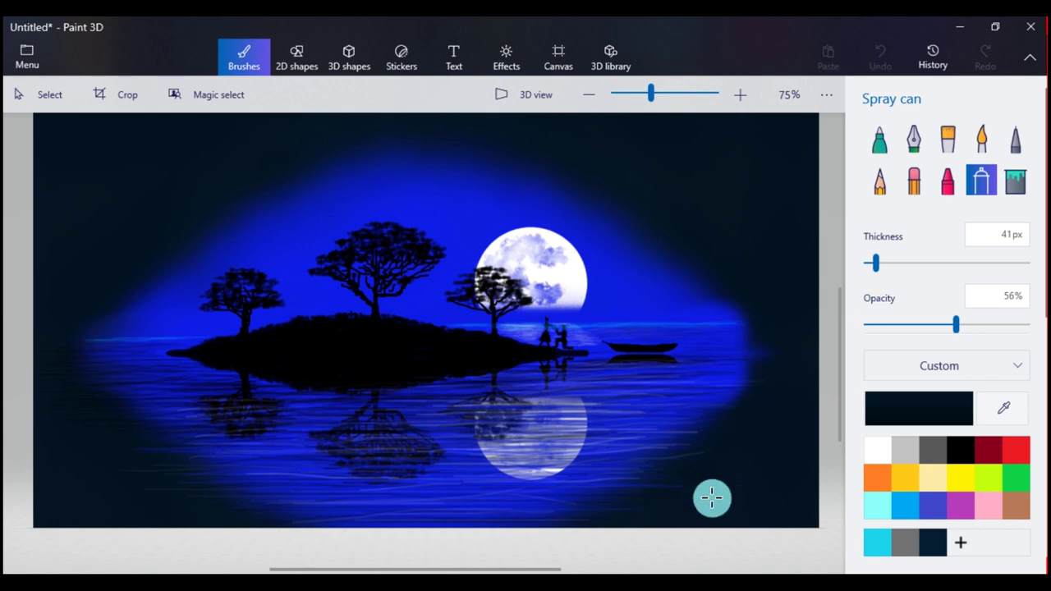
pyautogui.moveTo(121, 467)
pyautogui.mouseDown()
pyautogui.moveTo(159, 500)
pyautogui.moveTo(155, 468)
pyautogui.moveTo(175, 497)
pyautogui.moveTo(184, 489)
pyautogui.moveTo(157, 455)
pyautogui.moveTo(162, 479)
pyautogui.moveTo(172, 487)
pyautogui.moveTo(54, 340)
pyautogui.moveTo(116, 450)
pyautogui.moveTo(256, 515)
pyautogui.moveTo(802, 339)
pyautogui.moveTo(694, 457)
pyautogui.moveTo(605, 526)
pyautogui.moveTo(733, 500)
pyautogui.moveTo(778, 351)
pyautogui.mouseUp()
pyautogui.moveTo(752, 396)
pyautogui.mouseDown()
pyautogui.moveTo(593, 490)
pyautogui.moveTo(84, 372)
pyautogui.mouseUp()
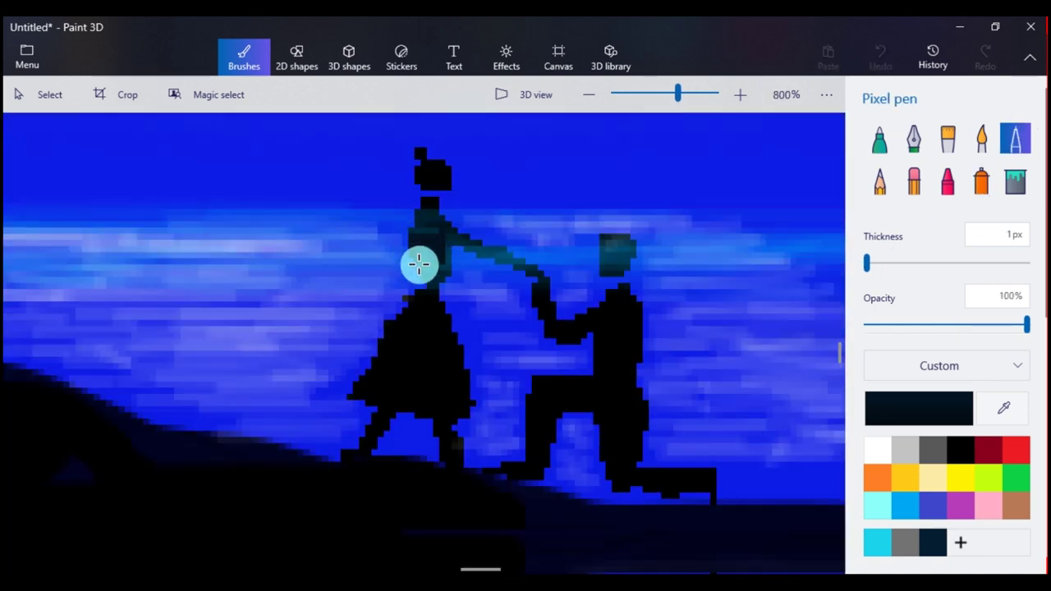
# Fill the faded parts of the couple's silhouettes in solid black with the 1 px Pixel pen, undoing one stray stroke
pyautogui.click(959, 449)
pyautogui.moveTo(429, 354)
pyautogui.mouseDown()
pyautogui.moveTo(422, 293)
pyautogui.moveTo(433, 212)
pyautogui.mouseUp()
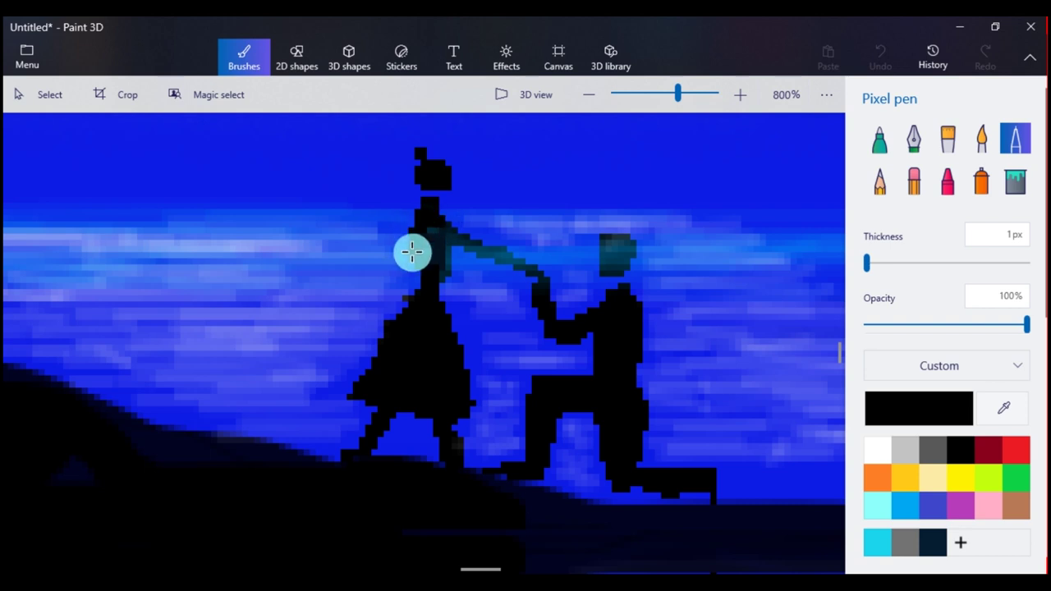
pyautogui.hotkey('ctrl', 'z')
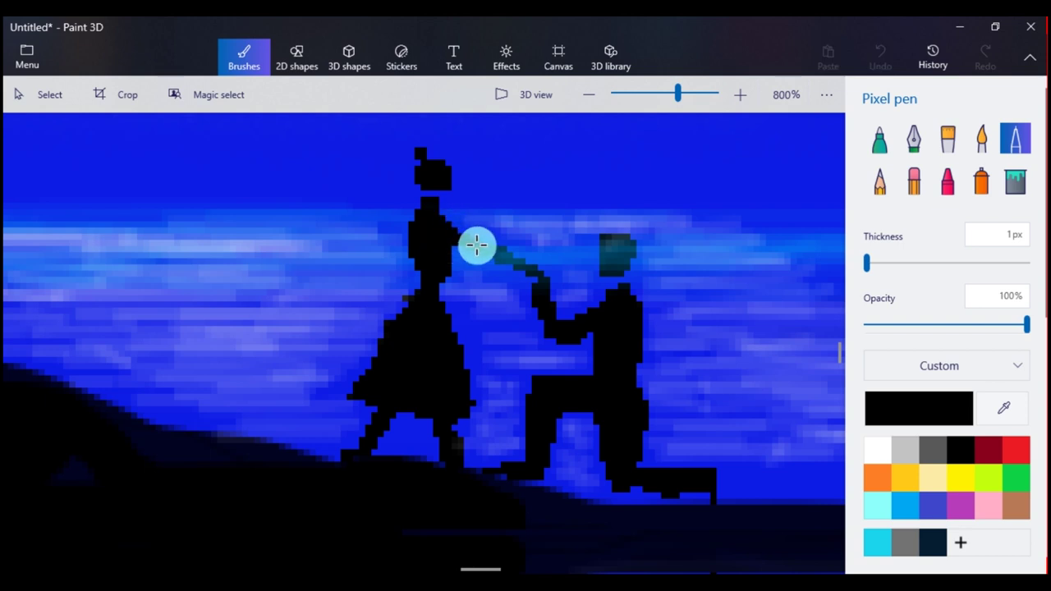
pyautogui.click(547, 286)
pyautogui.moveTo(628, 253); pyautogui.dragTo(630, 251)
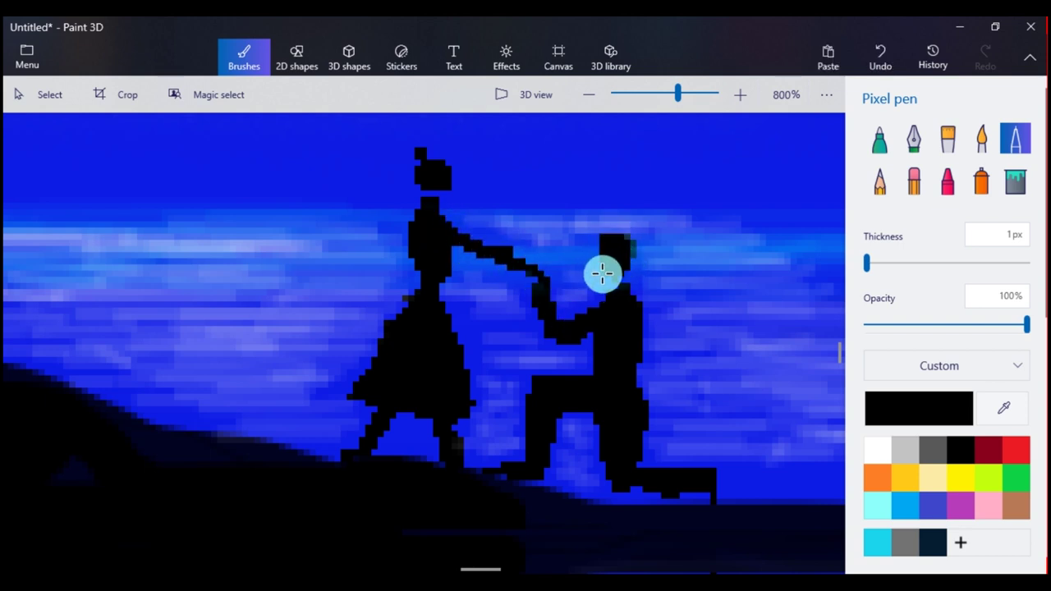
# Spray a sampled blue glow around the upper sky with the Spray can at 160 px and 10% opacity
pyautogui.scroll(-10, 435, 298)
pyautogui.moveTo(591, 569); pyautogui.dragTo(534, 568)
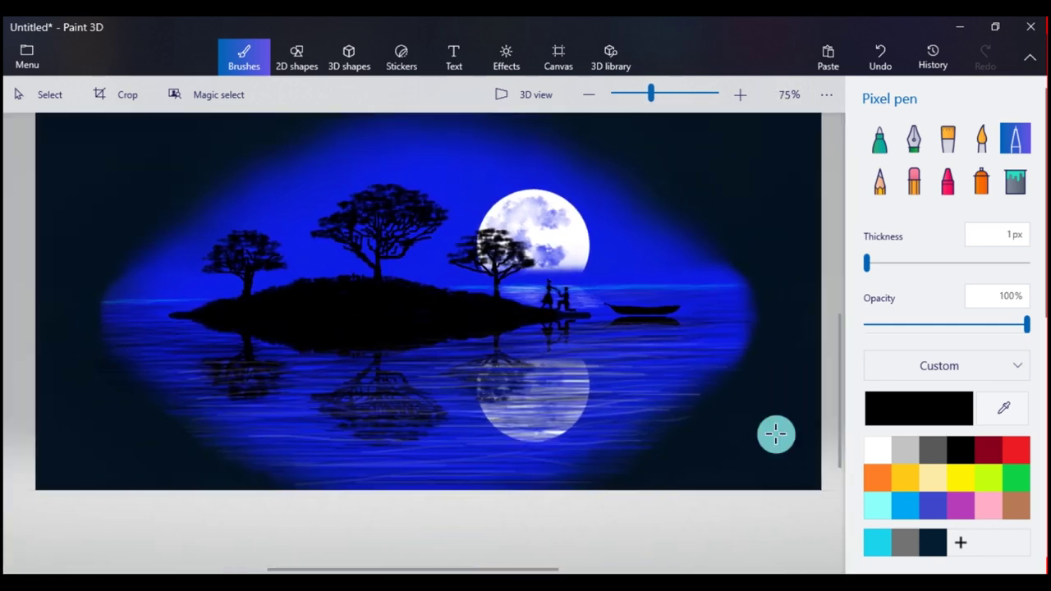
pyautogui.moveTo(839, 407); pyautogui.dragTo(839, 385)
pyautogui.click(1003, 408)
pyautogui.click(655, 294)
pyautogui.moveTo(867, 263); pyautogui.dragTo(998, 263)
pyautogui.moveTo(1026, 325); pyautogui.dragTo(897, 325)
pyautogui.click(981, 181)
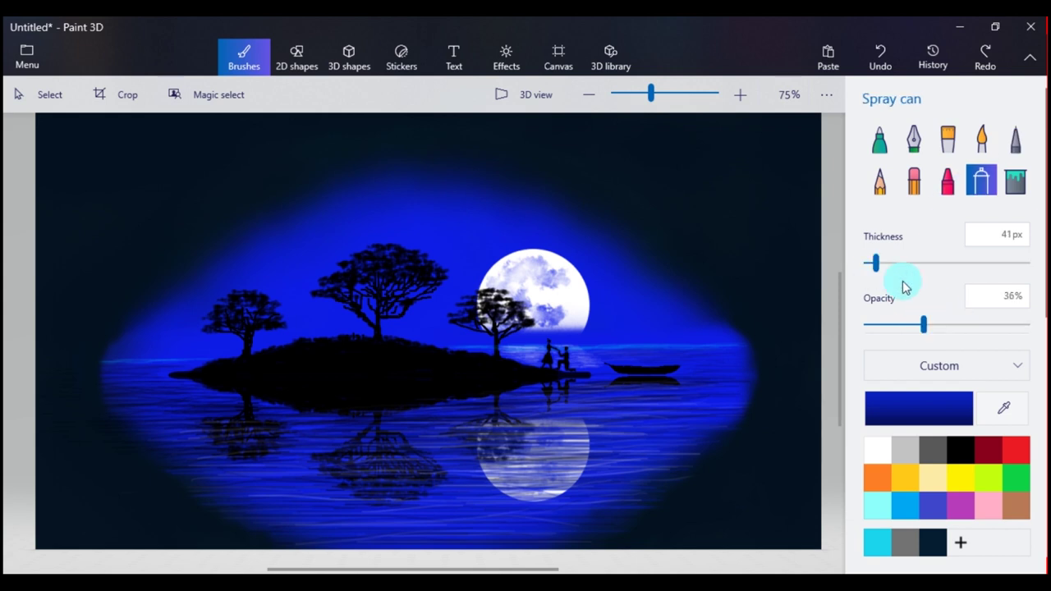
pyautogui.moveTo(625, 239)
pyautogui.mouseDown()
pyautogui.moveTo(597, 201)
pyautogui.moveTo(203, 236)
pyautogui.moveTo(280, 213)
pyautogui.moveTo(651, 265)
pyautogui.moveTo(687, 318)
pyautogui.moveTo(689, 252)
pyautogui.moveTo(378, 170)
pyautogui.moveTo(120, 306)
pyautogui.moveTo(114, 337)
pyautogui.mouseUp()
pyautogui.moveTo(241, 216)
pyautogui.mouseDown()
pyautogui.moveTo(487, 193)
pyautogui.moveTo(625, 255)
pyautogui.mouseUp()
pyautogui.moveTo(698, 267)
pyautogui.mouseDown()
pyautogui.moveTo(709, 272)
pyautogui.moveTo(476, 165)
pyautogui.moveTo(328, 210)
pyautogui.moveTo(466, 190)
pyautogui.mouseUp()
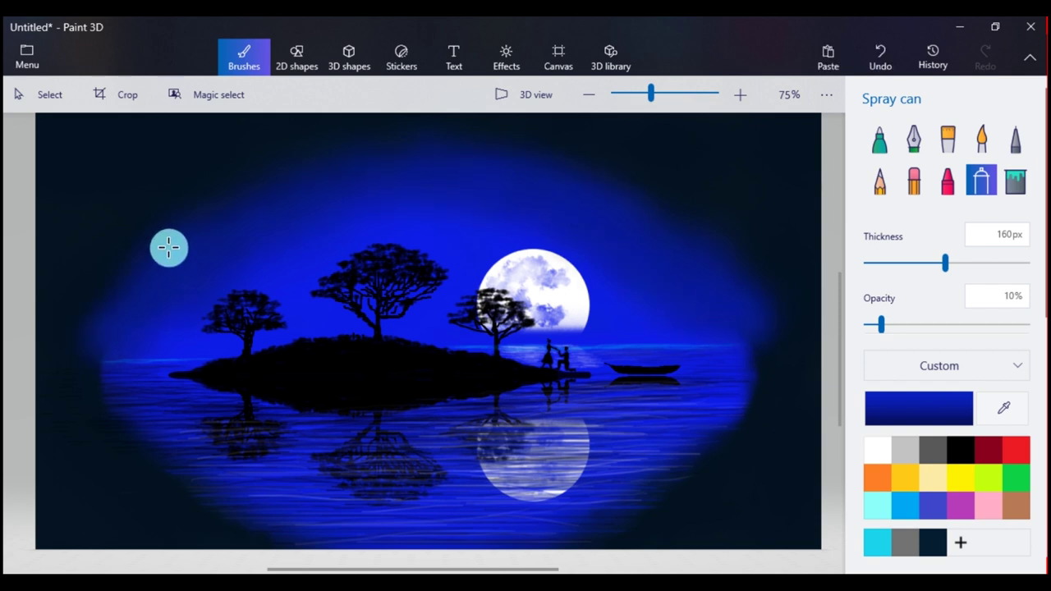
# Sample the dark background colour and spray it over both outer ends of the sky glow to trim them
pyautogui.click(1003, 408)
pyautogui.click(778, 318)
pyautogui.moveTo(781, 308)
pyautogui.mouseDown()
pyautogui.moveTo(757, 254)
pyautogui.moveTo(763, 308)
pyautogui.moveTo(764, 288)
pyautogui.mouseUp()
pyautogui.moveTo(75, 319)
pyautogui.mouseDown()
pyautogui.moveTo(89, 329)
pyautogui.moveTo(92, 316)
pyautogui.mouseUp()
pyautogui.moveTo(69, 357)
pyautogui.mouseDown()
pyautogui.moveTo(92, 313)
pyautogui.moveTo(80, 248)
pyautogui.mouseUp()
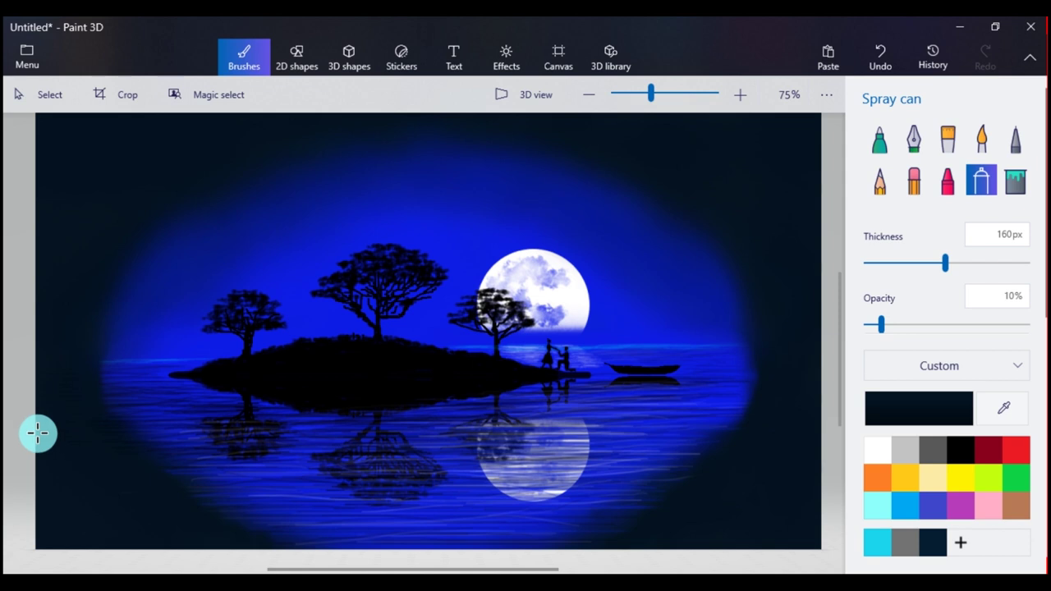
# Soften the sky glow's upper edge with a sampled deep blue, using the 160 px Spray can at 3% opacity
pyautogui.click(1003, 408)
pyautogui.click(723, 269)
pyautogui.moveTo(880, 324); pyautogui.dragTo(868, 324)
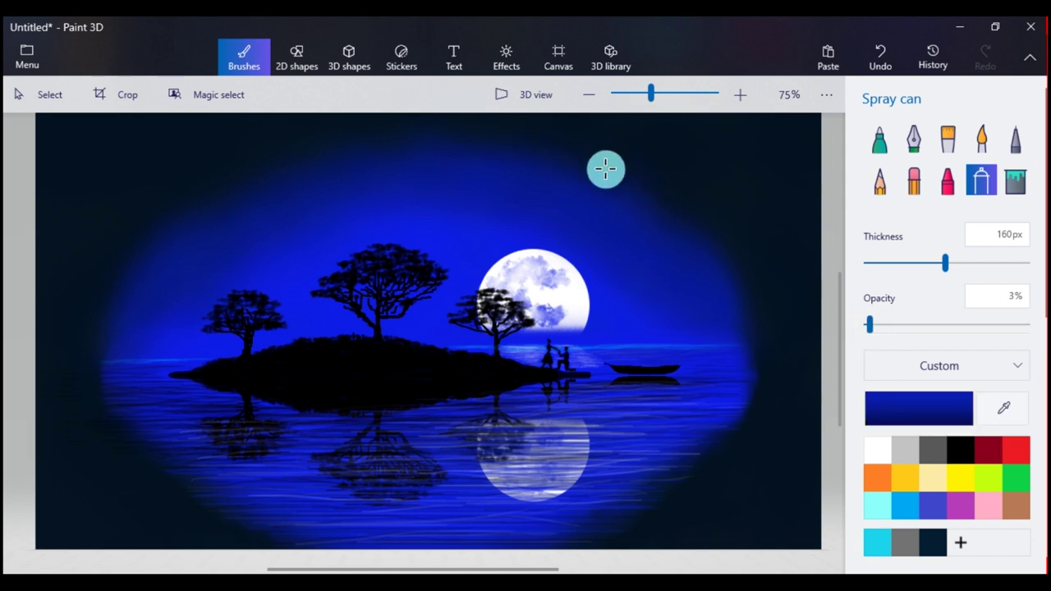
pyautogui.moveTo(312, 158)
pyautogui.mouseDown()
pyautogui.moveTo(244, 170)
pyautogui.moveTo(492, 144)
pyautogui.mouseUp()
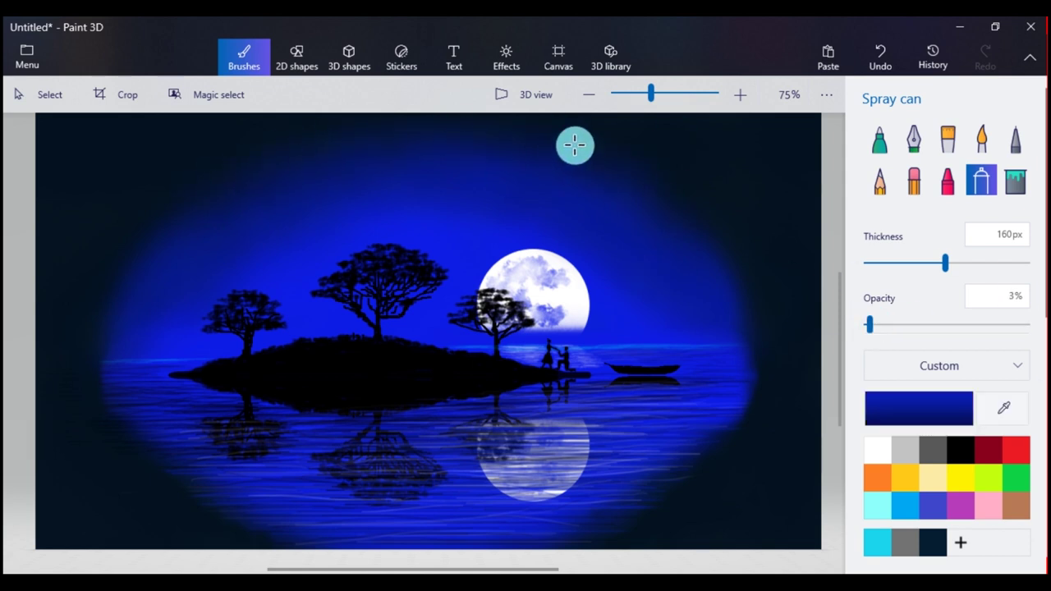
pyautogui.moveTo(580, 159); pyautogui.dragTo(659, 190)
pyautogui.moveTo(290, 160)
pyautogui.mouseDown()
pyautogui.moveTo(232, 175)
pyautogui.moveTo(366, 137)
pyautogui.moveTo(327, 130)
pyautogui.moveTo(225, 193)
pyautogui.moveTo(228, 170)
pyautogui.moveTo(201, 204)
pyautogui.mouseUp()
pyautogui.moveTo(682, 177); pyautogui.dragTo(611, 151)
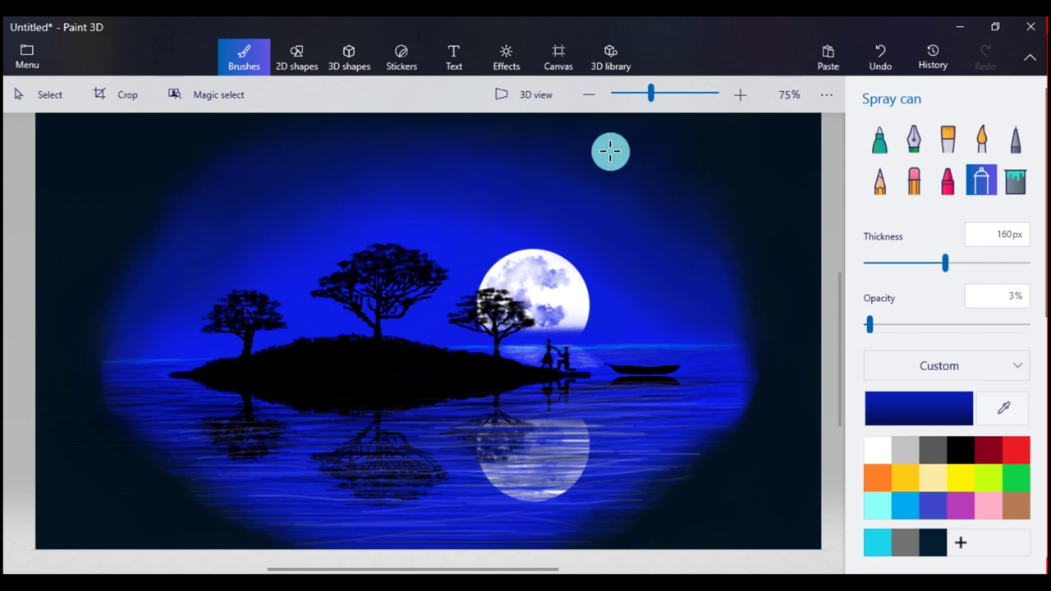
pyautogui.moveTo(217, 149); pyautogui.dragTo(159, 222)
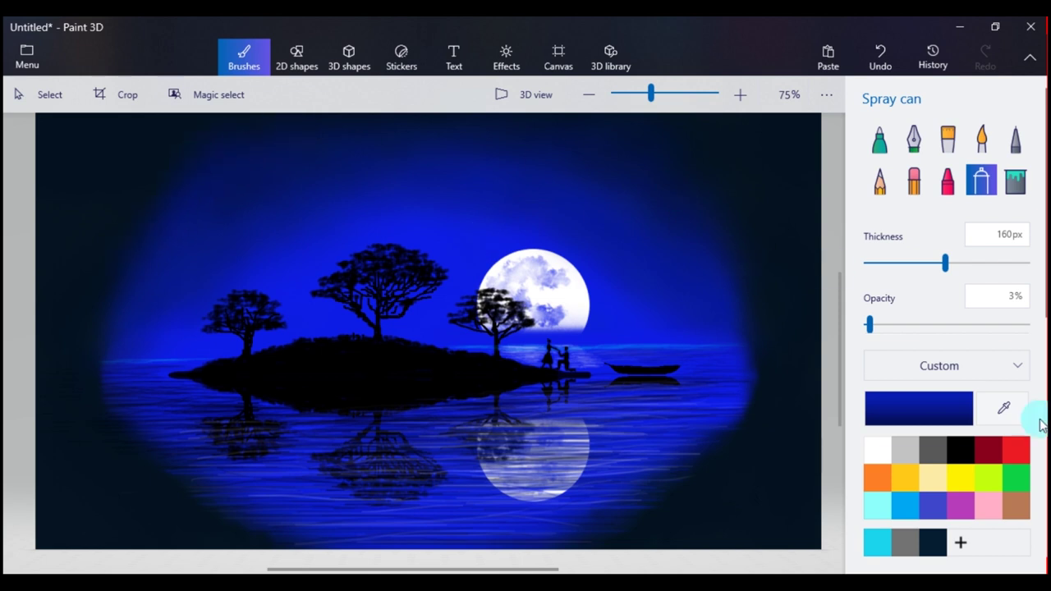
pyautogui.click(1001, 418)
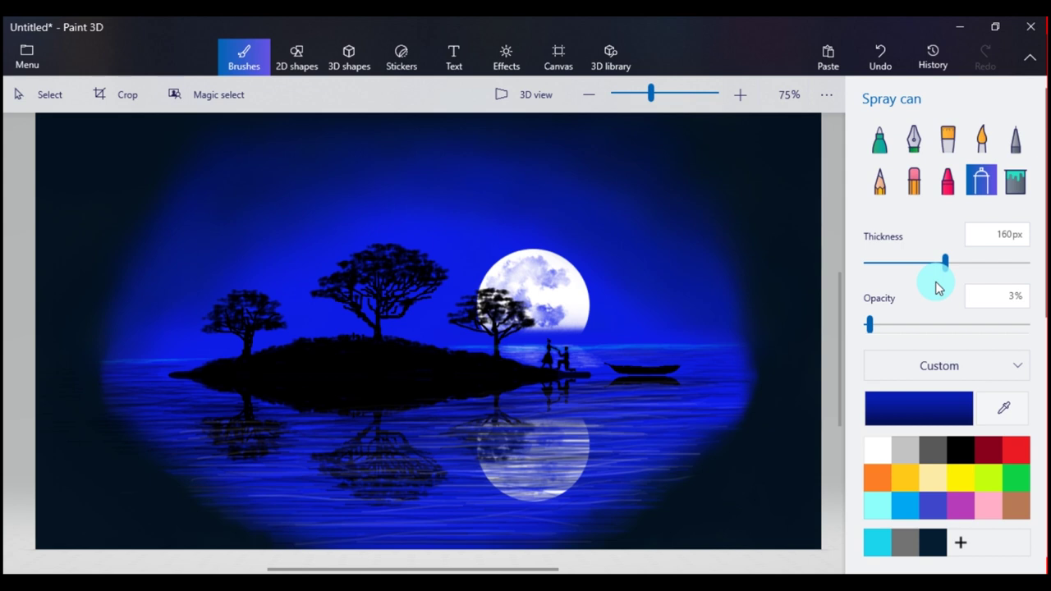
# Sign the painting's lower right corner with the artist's name as indigo 2D text in Segoe Print, size 18
pyautogui.click(454, 62)
pyautogui.click(1013, 218)
pyautogui.click(957, 193)
pyautogui.click(968, 258)
pyautogui.click(930, 305)
pyautogui.click(1007, 264)
pyautogui.click(917, 370)
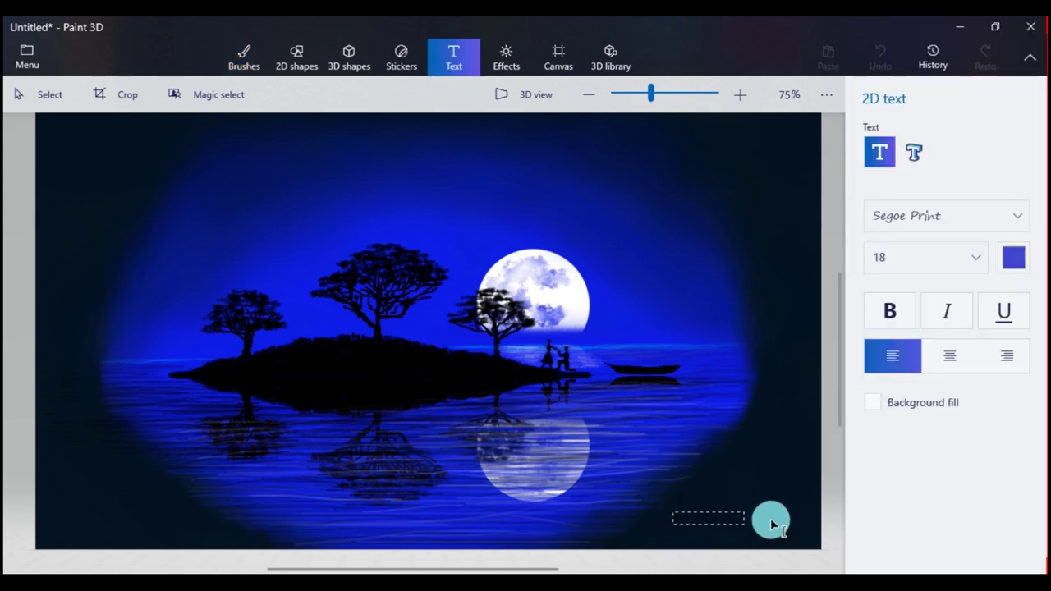
pyautogui.moveTo(673, 505); pyautogui.dragTo(820, 550)
pyautogui.moveTo(788, 503); pyautogui.dragTo(817, 512)
pyautogui.click(886, 498)
pyautogui.click(229, 50)
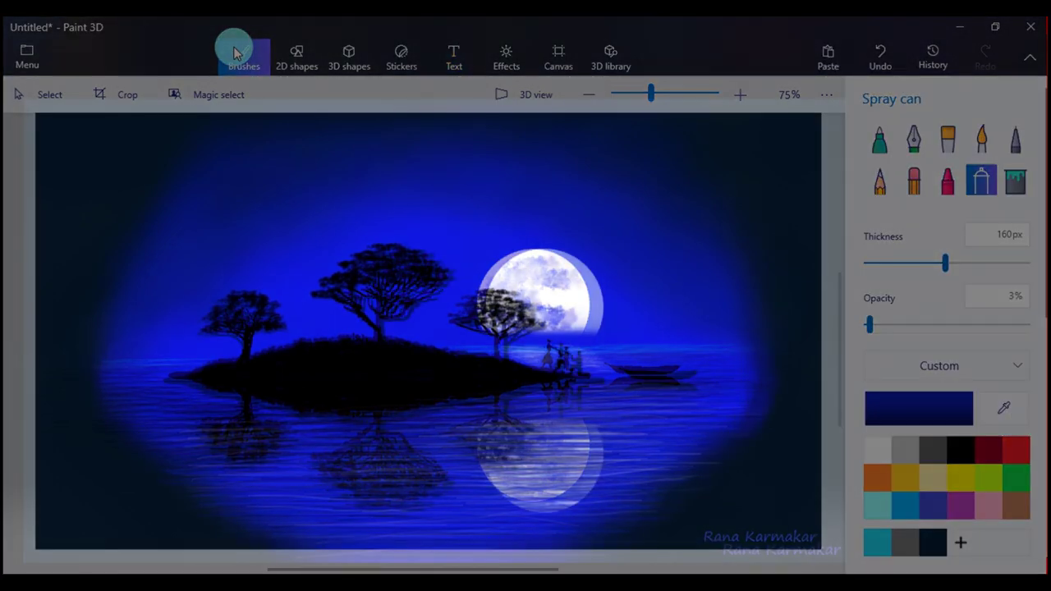